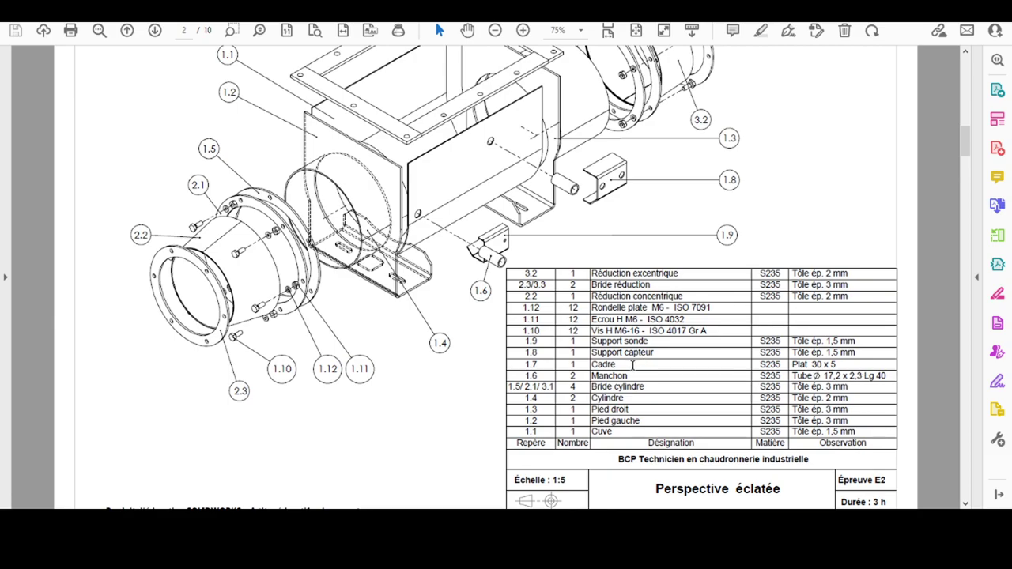
# Step: Scroll and zoom out the frame drawing PDF, then bring back the Onshape Clapet part studio
pyautogui.scroll(1, 513, 258)
pyautogui.scroll(1, 498, 267)
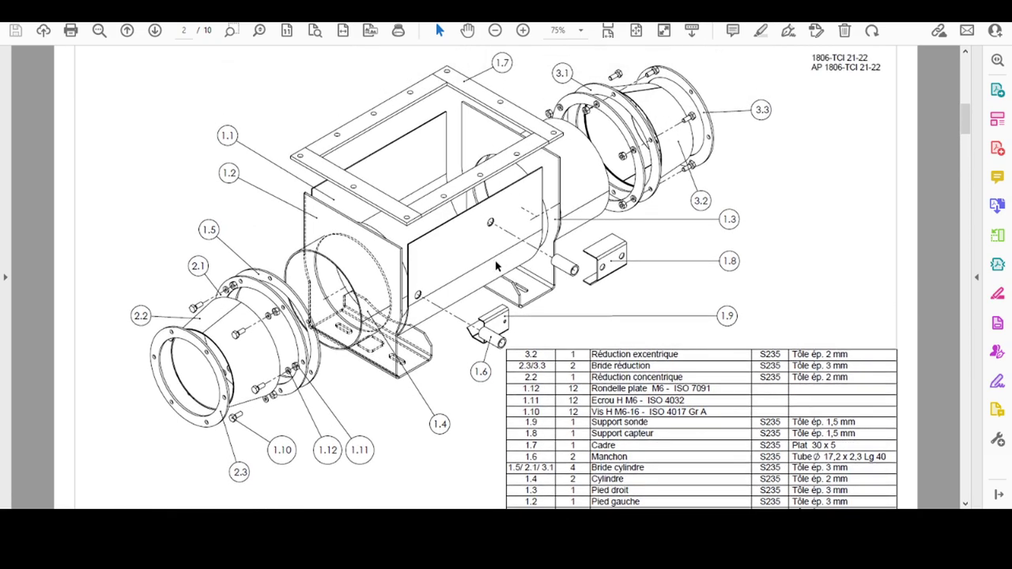
pyautogui.scroll(1, 498, 267)
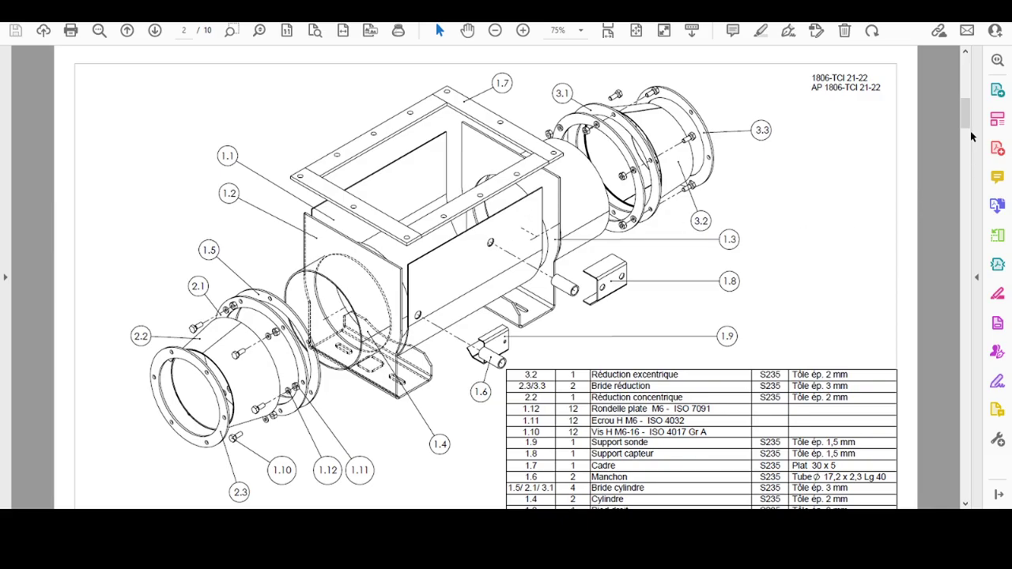
pyautogui.moveTo(965, 119)
pyautogui.mouseDown()
pyautogui.moveTo(979, 279)
pyautogui.moveTo(966, 247)
pyautogui.mouseUp()
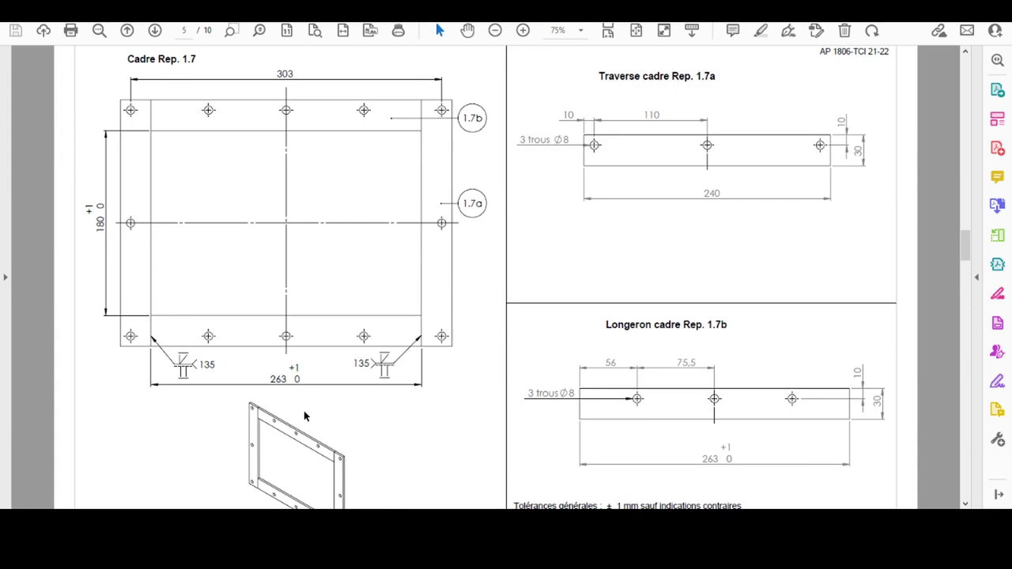
pyautogui.hotkey('ctrl', '-')
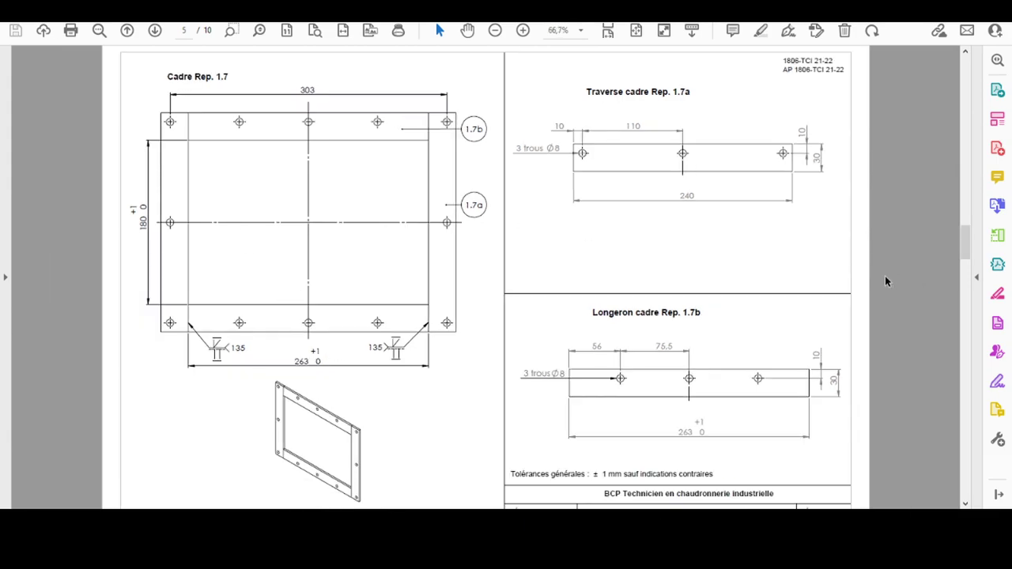
pyautogui.moveTo(965, 243)
pyautogui.mouseDown()
pyautogui.moveTo(975, 172)
pyautogui.moveTo(966, 152)
pyautogui.mouseUp()
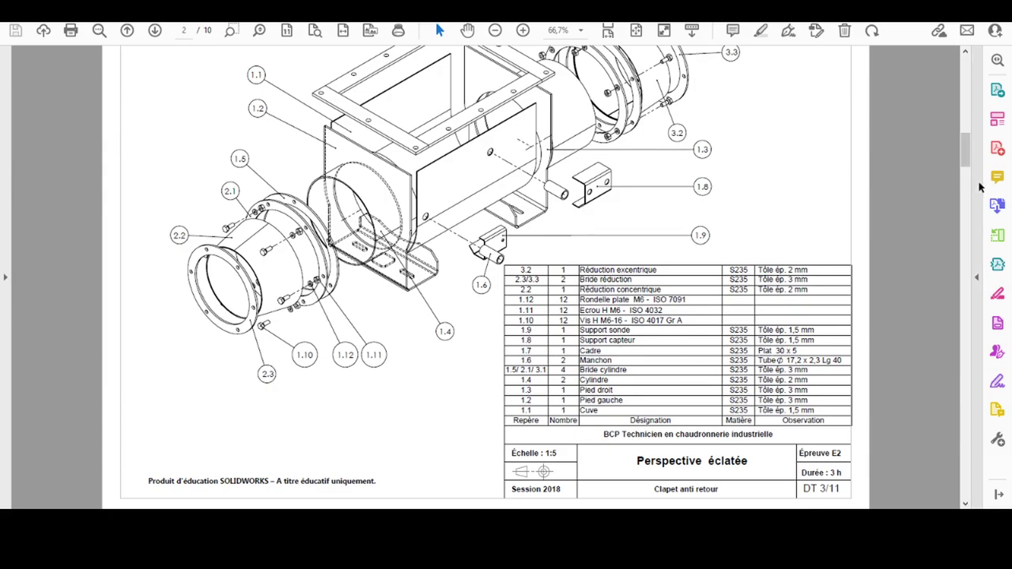
pyautogui.moveTo(965, 158)
pyautogui.mouseDown()
pyautogui.moveTo(969, 113)
pyautogui.moveTo(977, 270)
pyautogui.mouseUp()
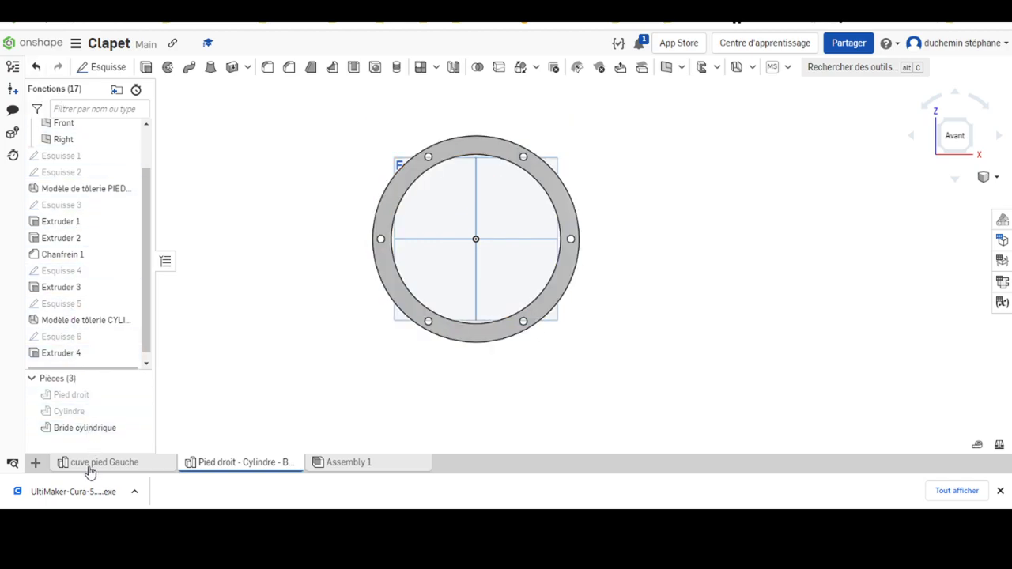
# Step: In isometric view, hide Bride cylindrique and start Esquisse 7 on the Front plane
pyautogui.hotkey('shift', '7')
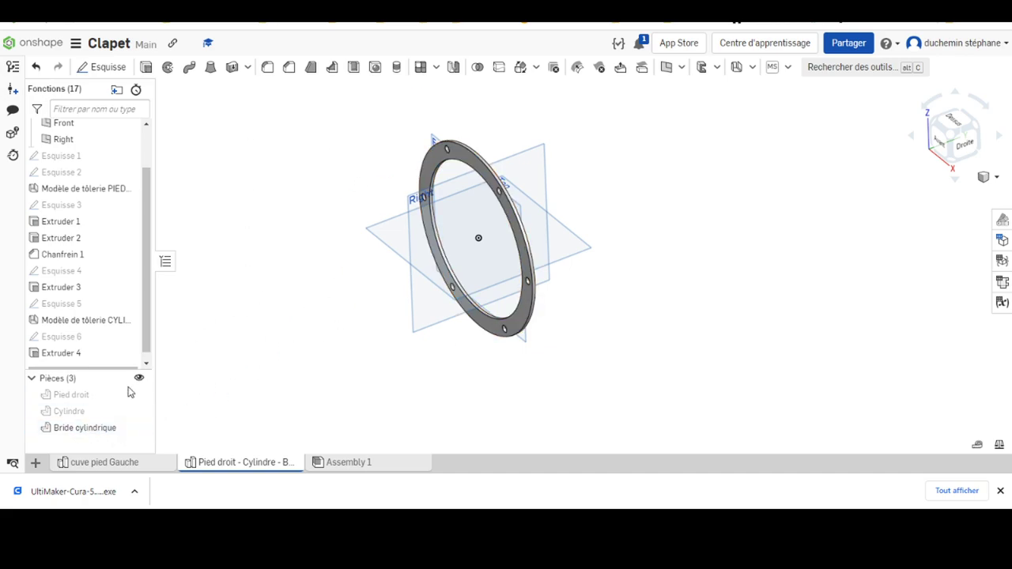
pyautogui.scroll(-3, 380, 235)
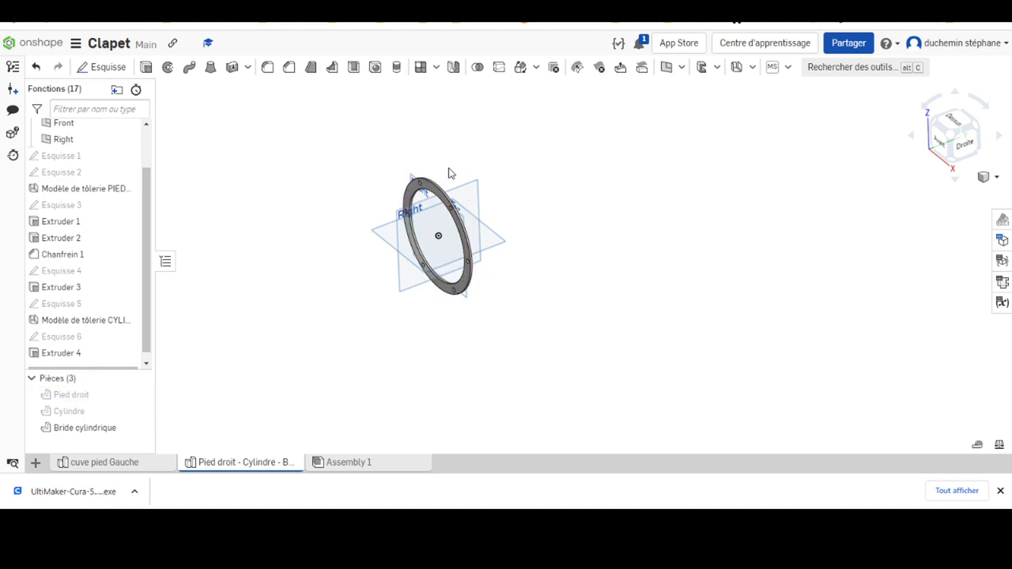
pyautogui.scroll(3, 474, 212)
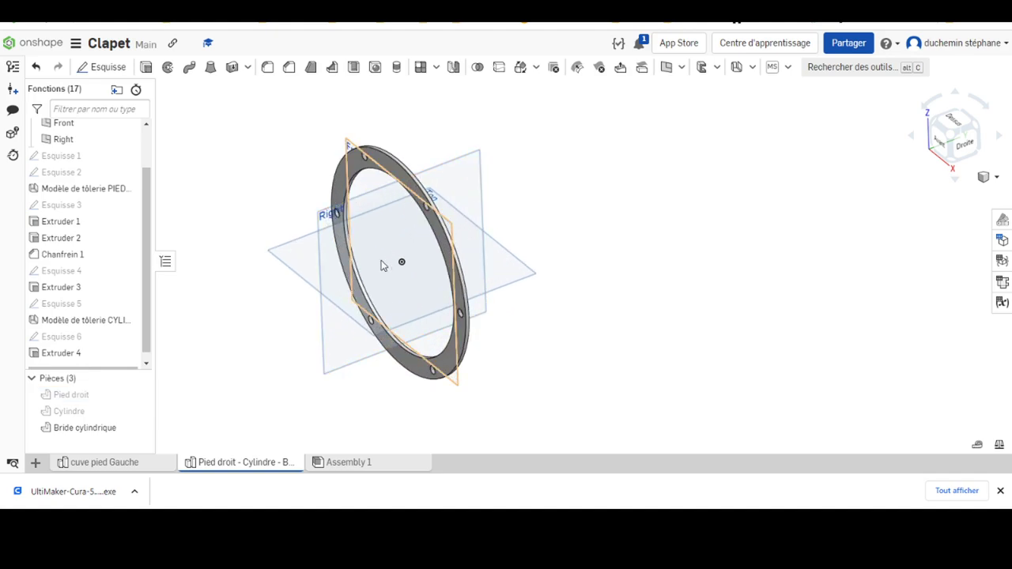
pyautogui.click(138, 428)
pyautogui.click(354, 162)
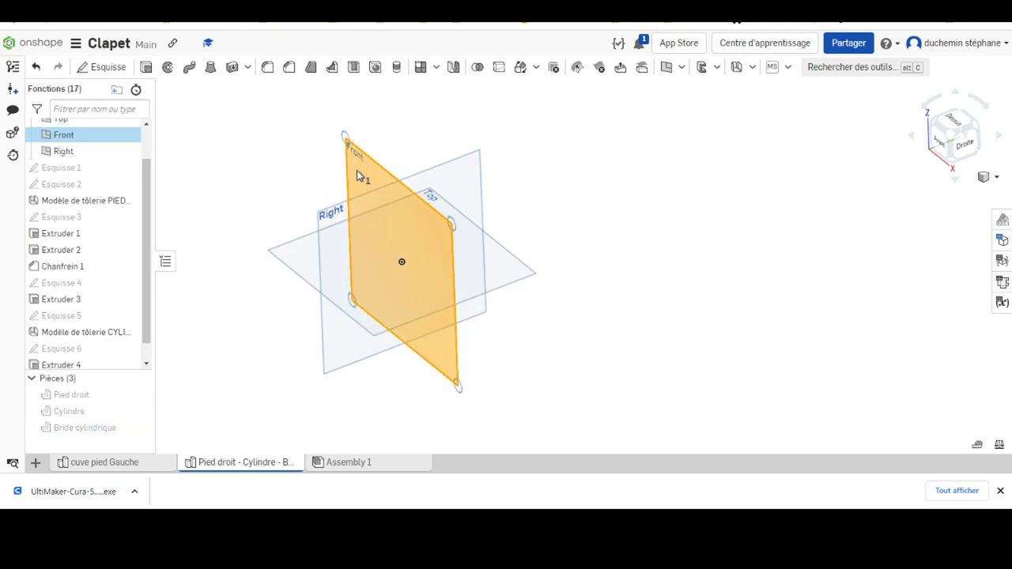
pyautogui.click(102, 68)
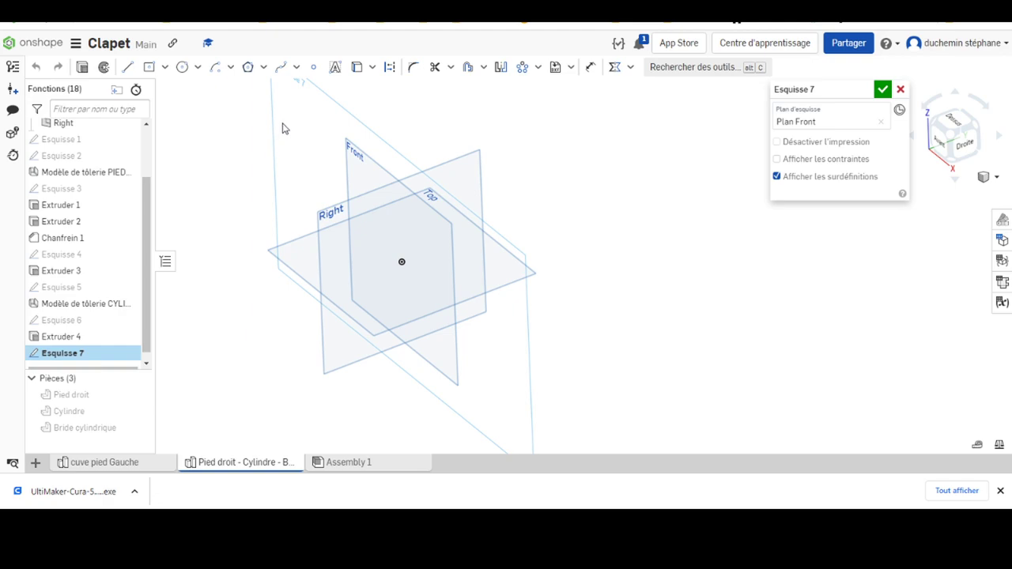
# Step: View the Front plane head-on and draw an outer and an inner centre rectangle from the origin
pyautogui.rightClick(282, 124)
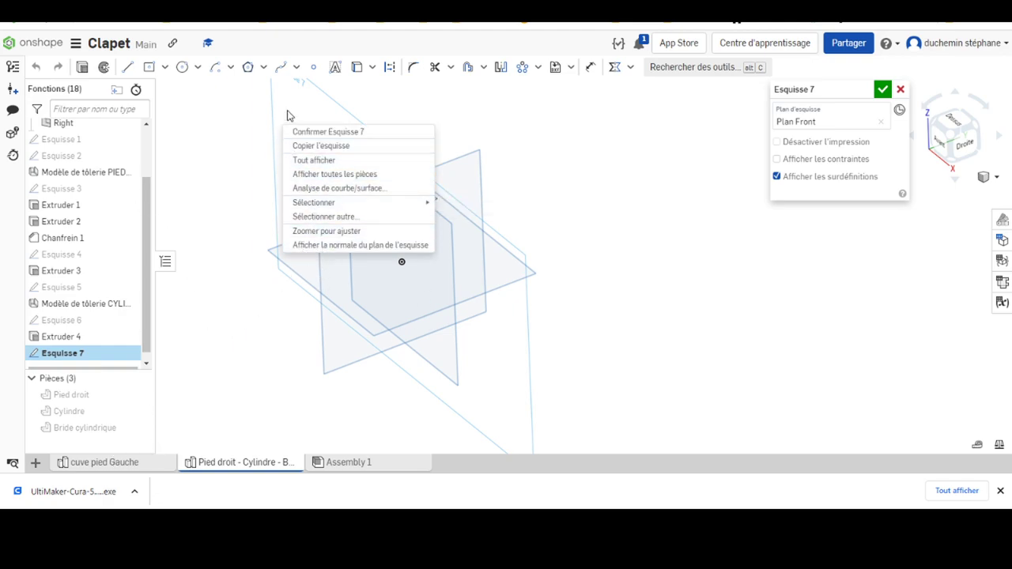
pyautogui.click(314, 245)
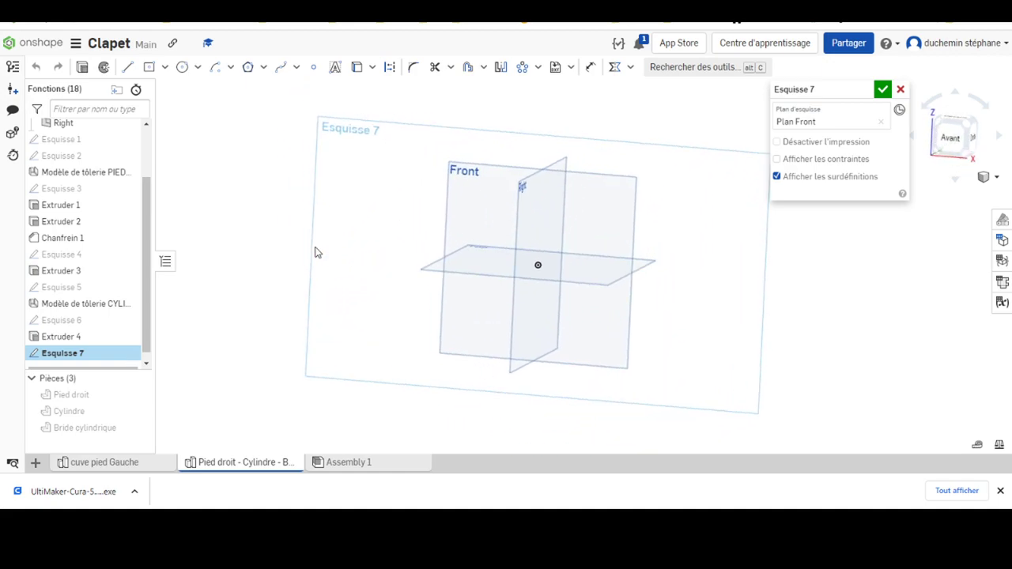
pyautogui.click(148, 66)
pyautogui.click(583, 267)
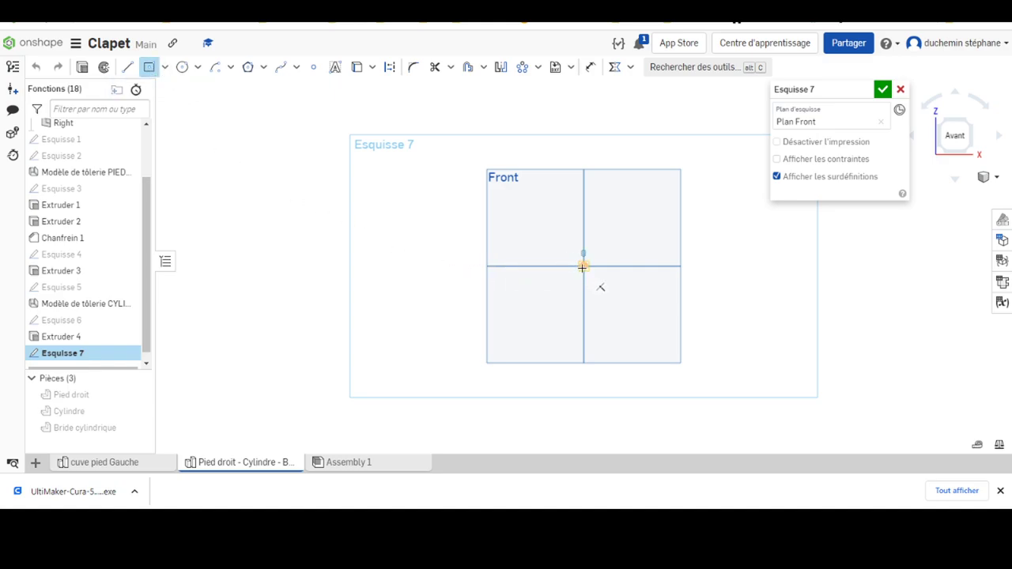
pyautogui.click(673, 284)
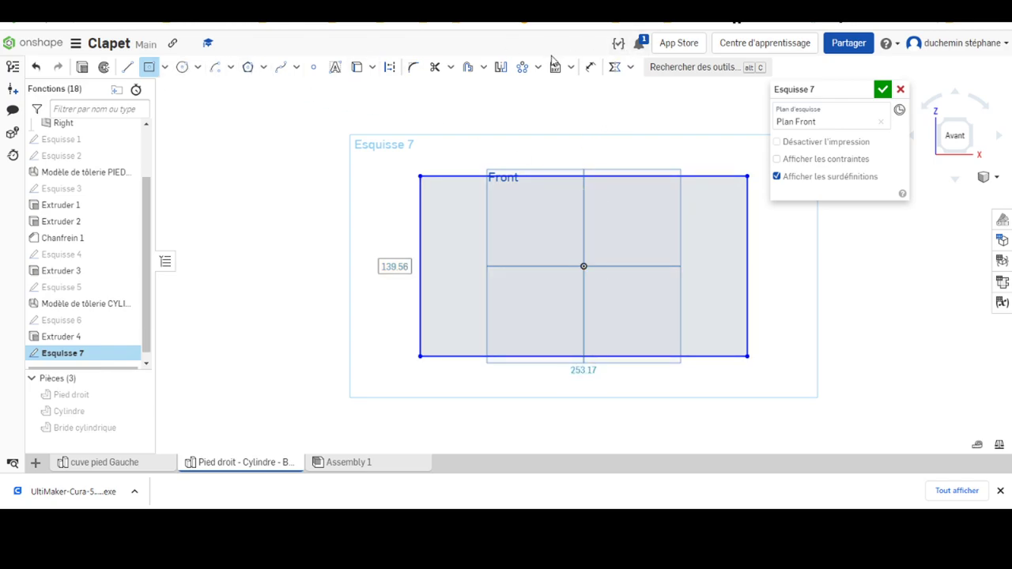
pyautogui.click(584, 266)
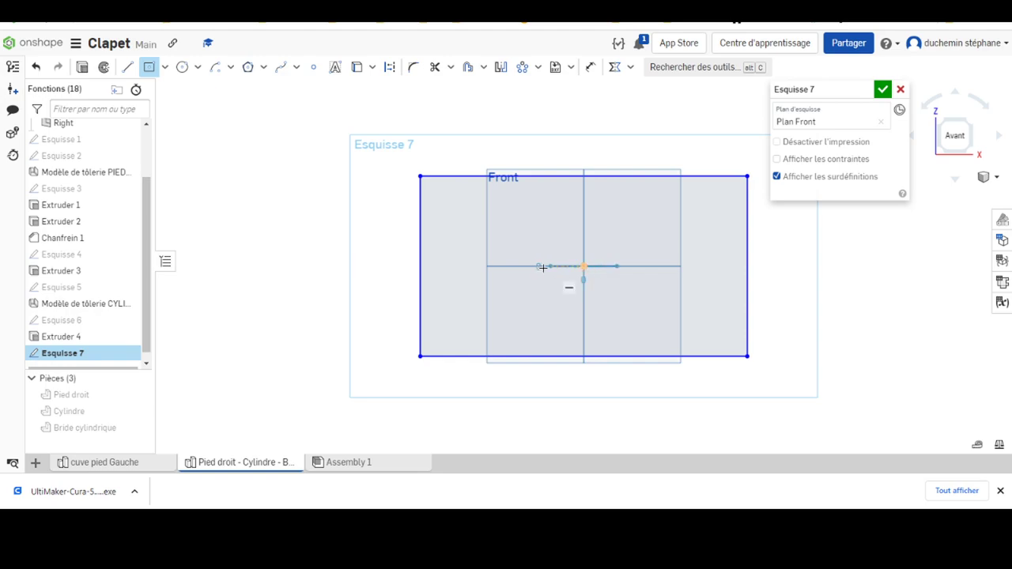
pyautogui.click(712, 201)
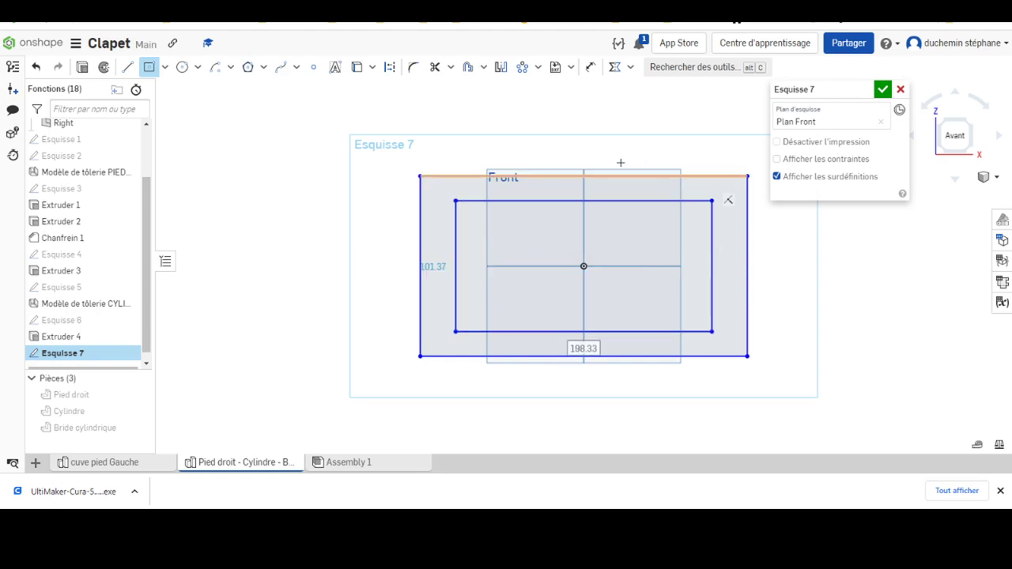
# Step: Dimension the outer rectangle 323 mm wide and 240 mm high
pyautogui.click(590, 67)
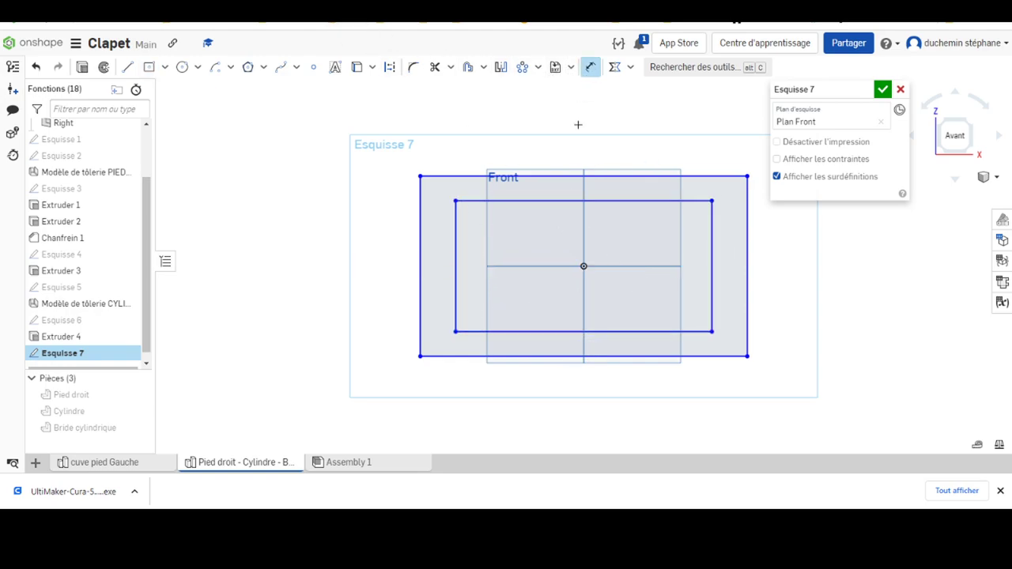
pyautogui.click(566, 175)
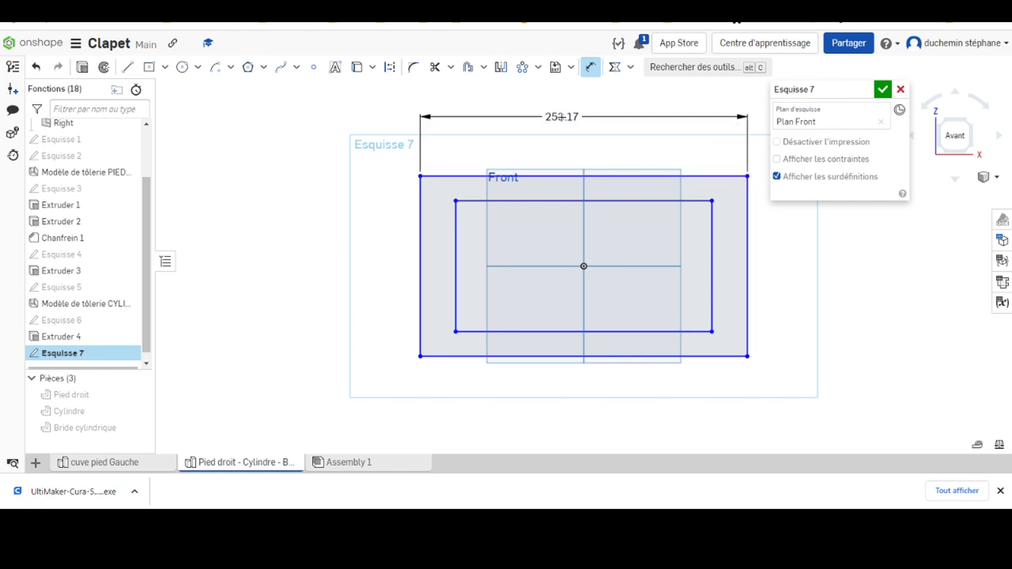
pyautogui.click(561, 116)
pyautogui.write('323')
pyautogui.press('Return')
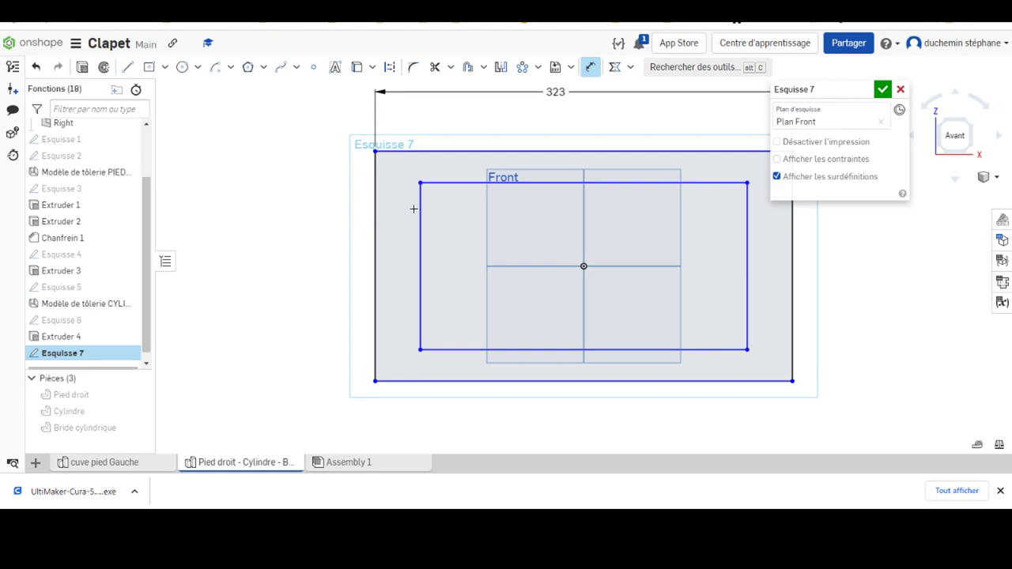
pyautogui.click(375, 241)
pyautogui.click(318, 238)
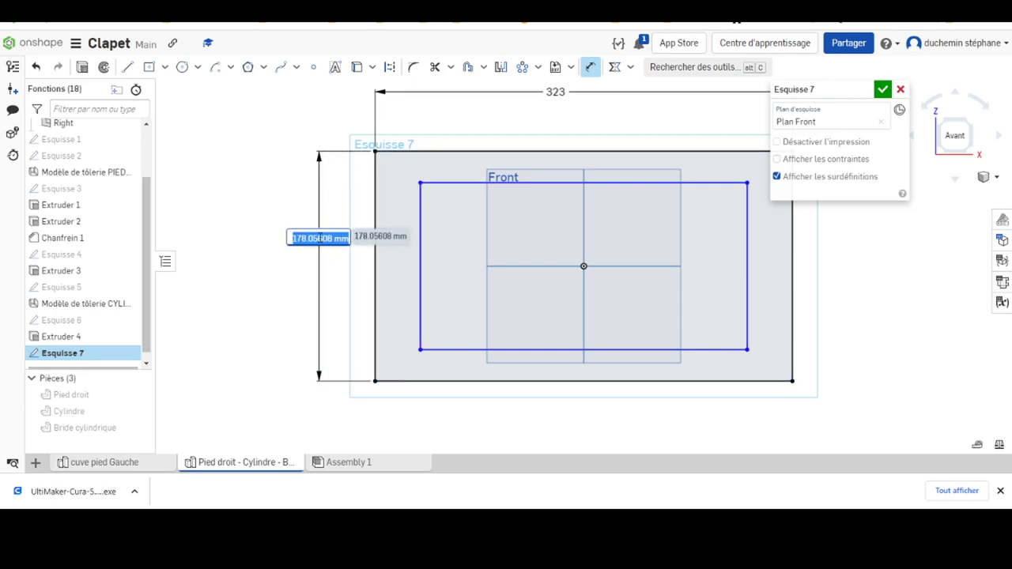
pyautogui.write('240')
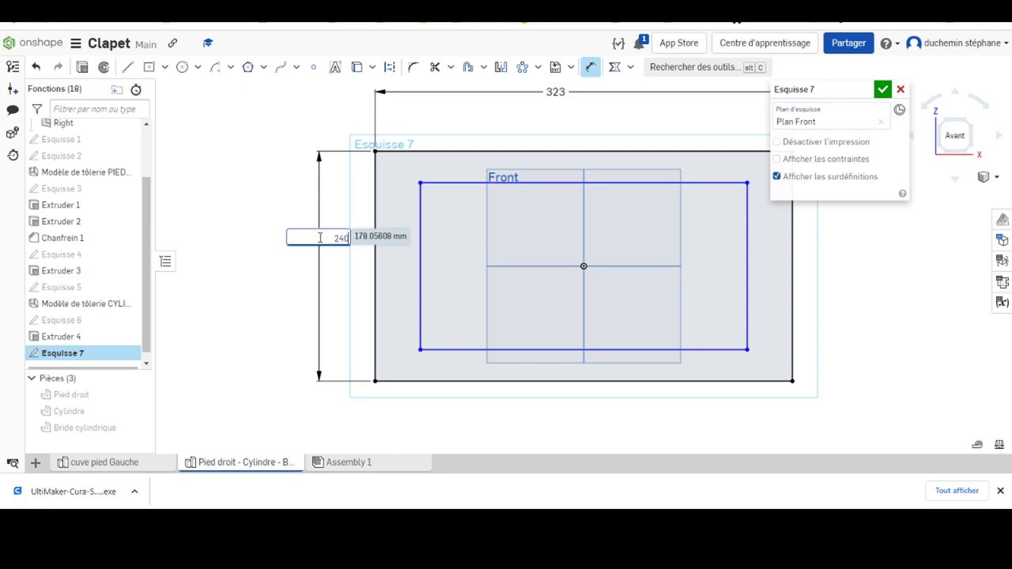
pyautogui.press('Return')
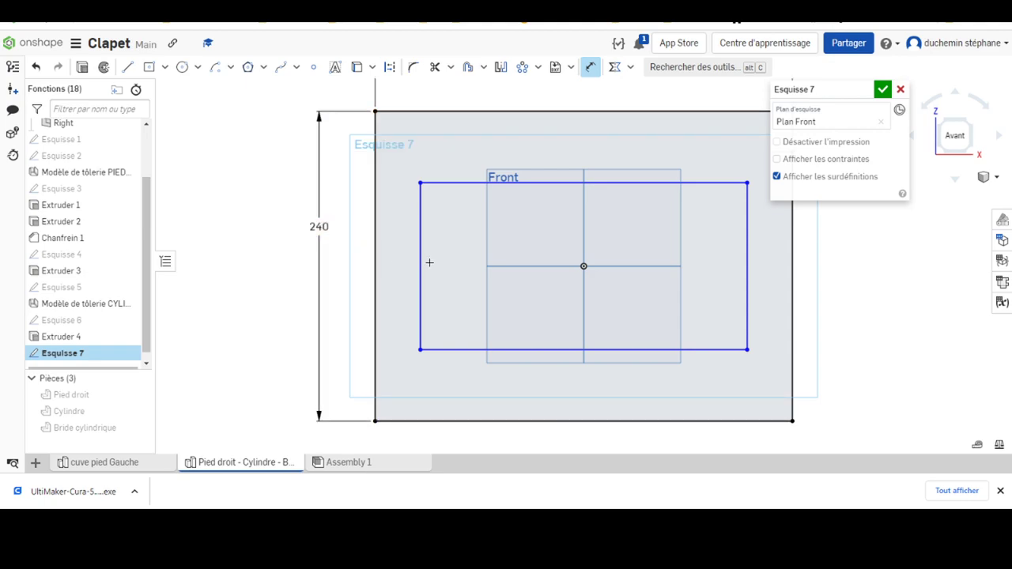
# Step: Dimension the inner rectangle 180 mm high and 263 mm wide, then compare with the PDF
pyautogui.click(420, 264)
pyautogui.click(348, 268)
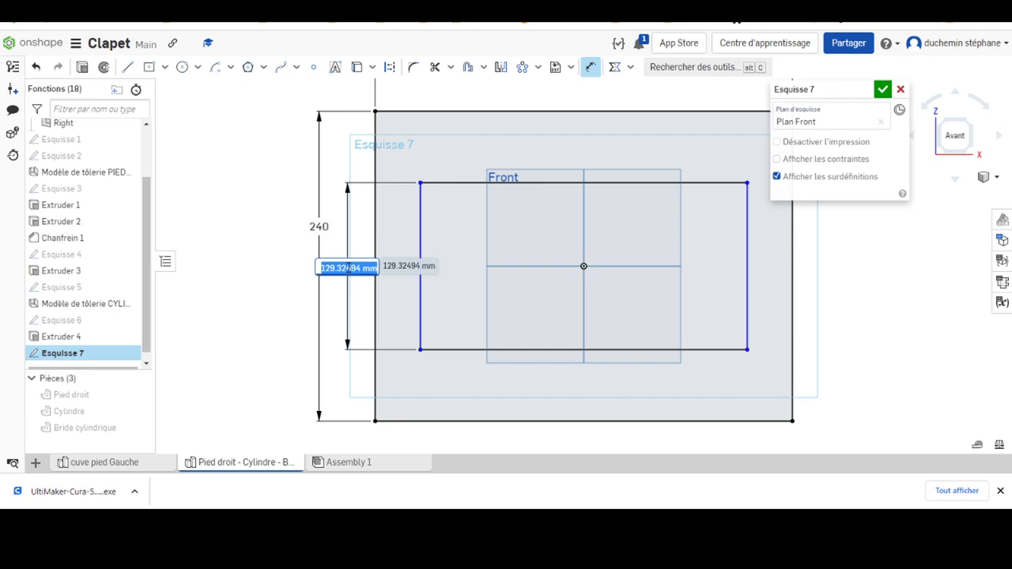
pyautogui.write('180')
pyautogui.press('Return')
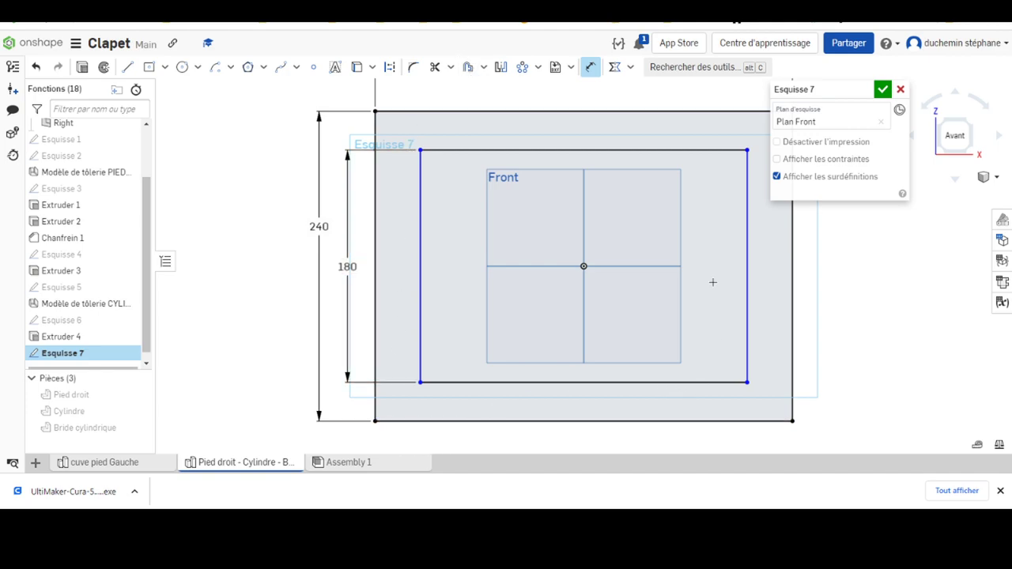
pyautogui.scroll(2, 617, 205)
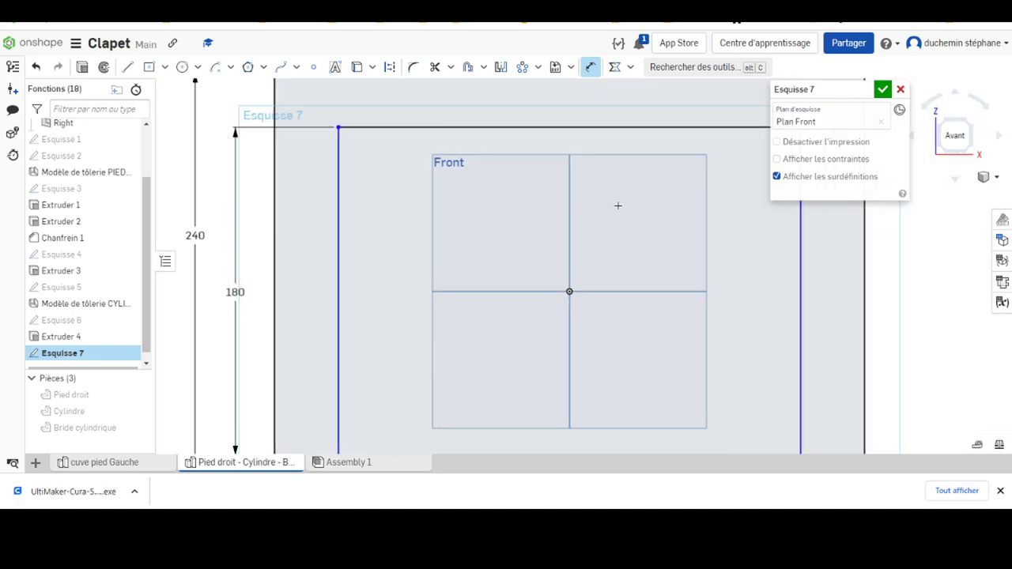
pyautogui.scroll(-5, 594, 198)
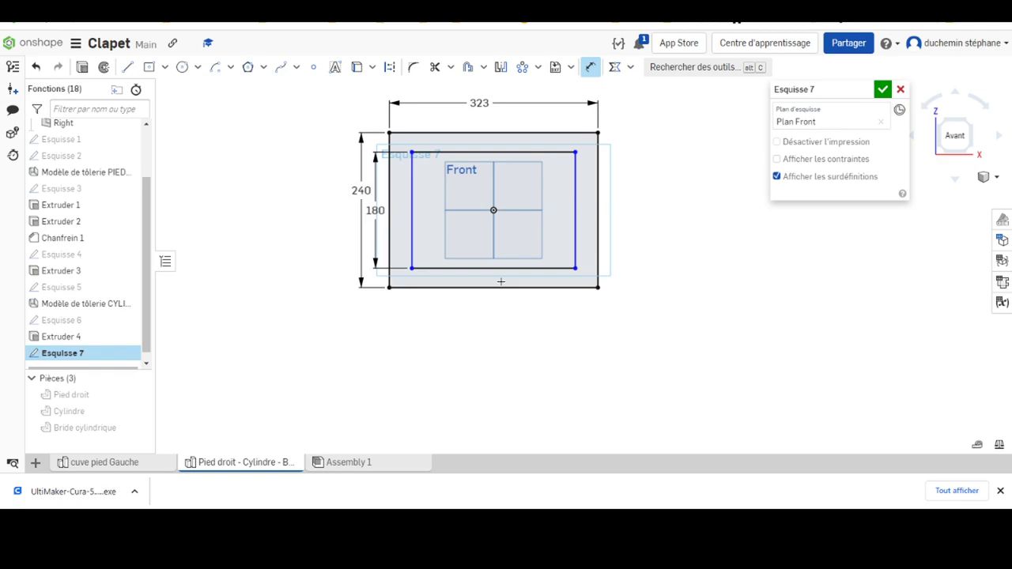
pyautogui.click(497, 268)
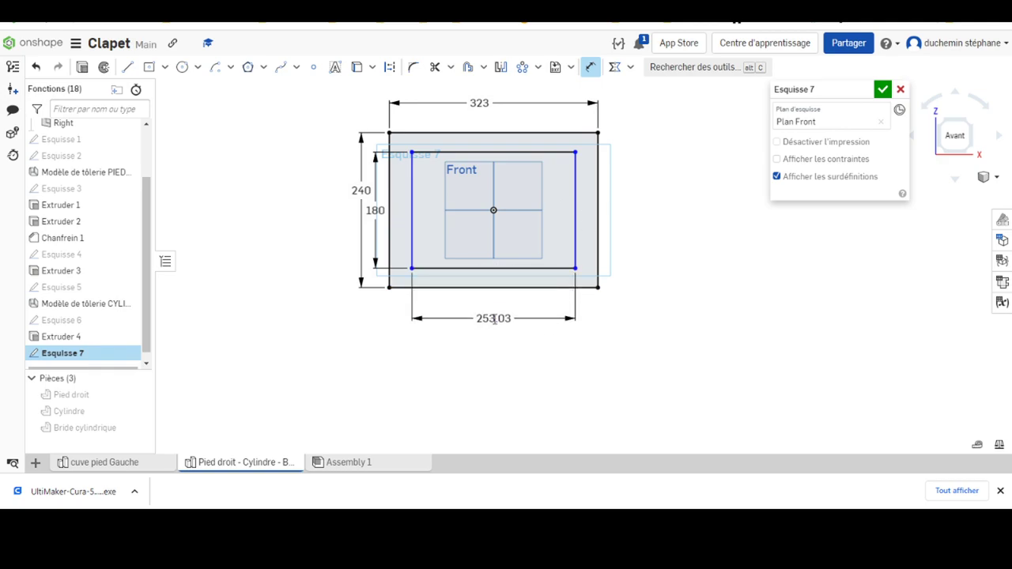
pyautogui.click(494, 318)
pyautogui.write('263')
pyautogui.press('Return')
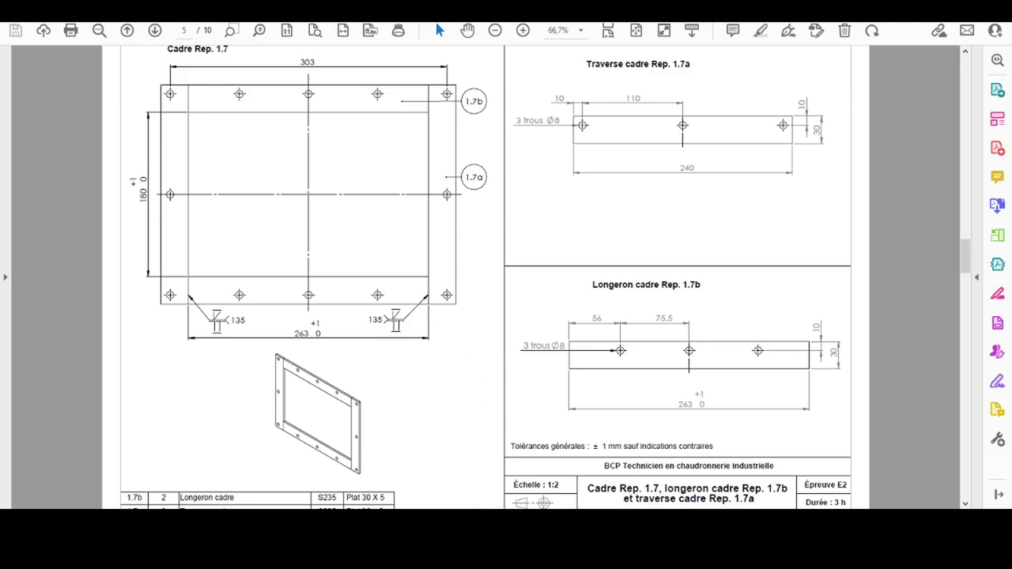
pyautogui.hotkey('alt', 'Tab')
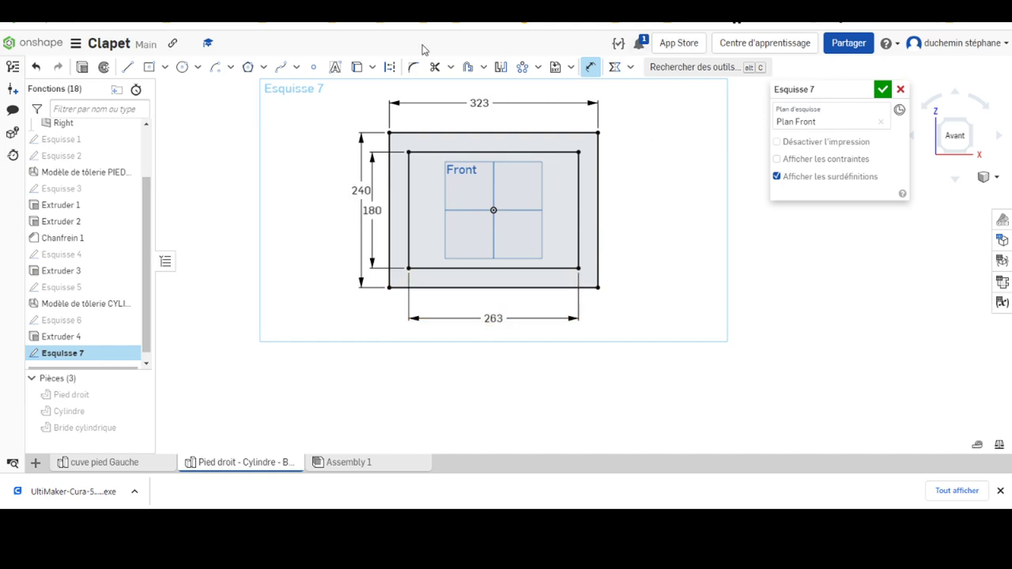
# Step: Draw a vertical line from the inner top-right corner up to the outer top edge
pyautogui.click(127, 66)
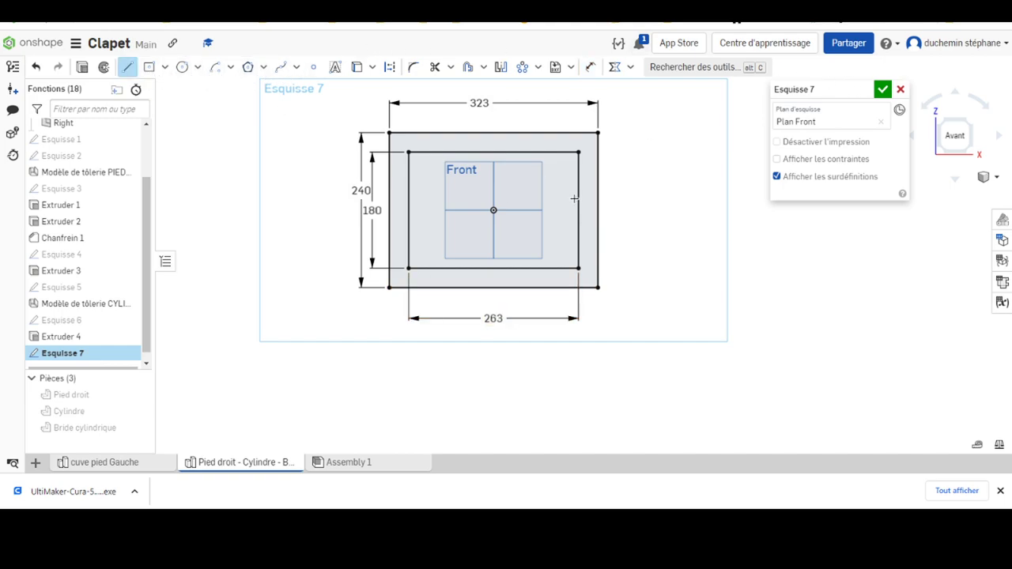
pyautogui.scroll(2, 576, 165)
pyautogui.scroll(5, 577, 165)
pyautogui.scroll(-4, 599, 151)
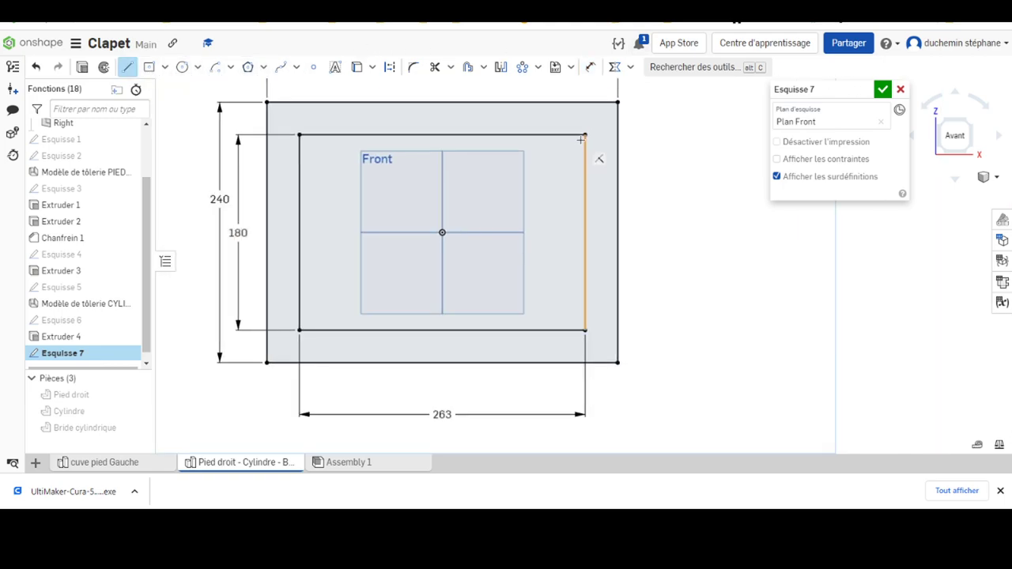
pyautogui.click(584, 135)
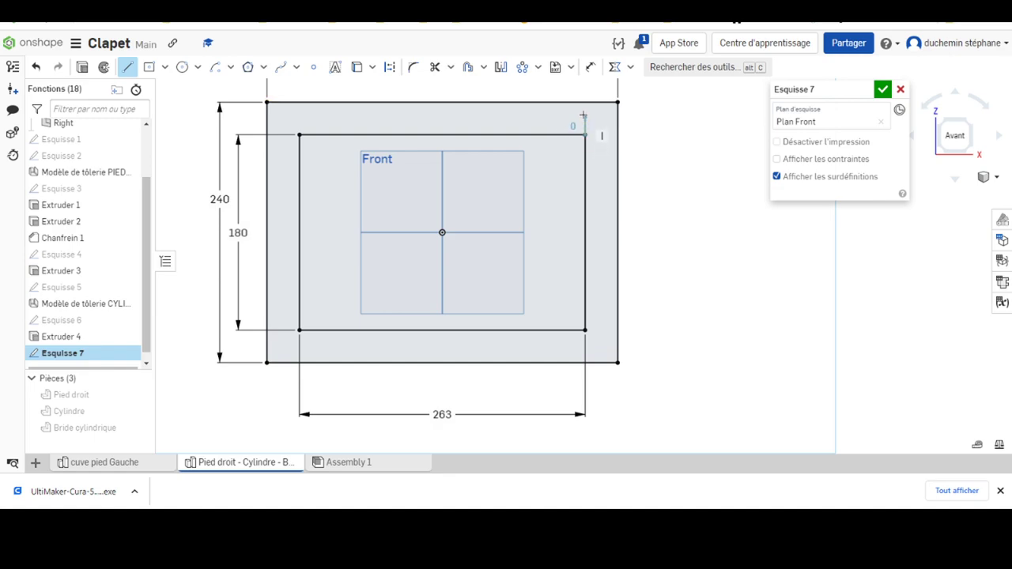
pyautogui.click(584, 102)
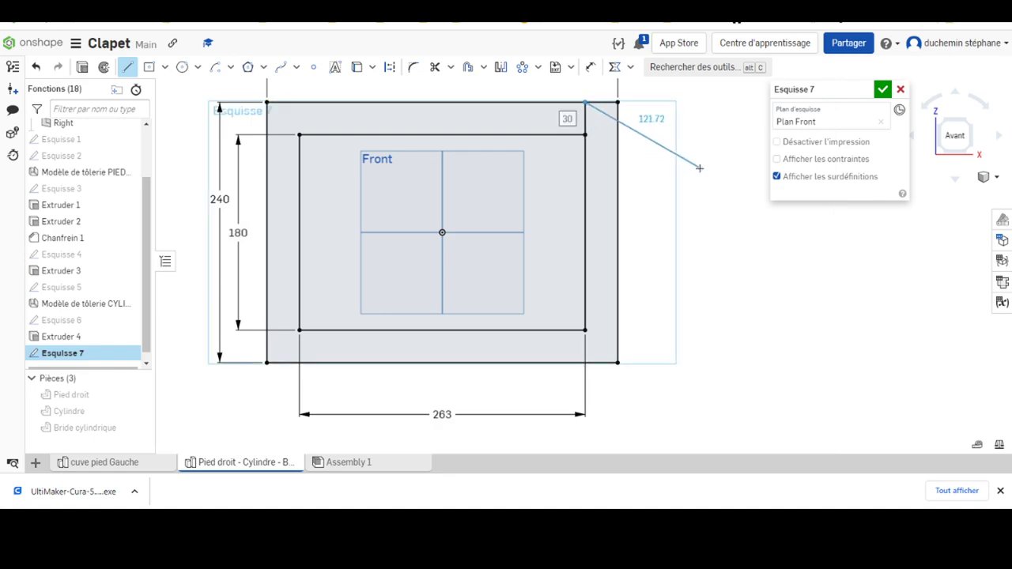
pyautogui.press('Escape')
# Step: Draw the matching line from the inner bottom-right corner down, then check the right strip's area against the PDF
pyautogui.press('l')
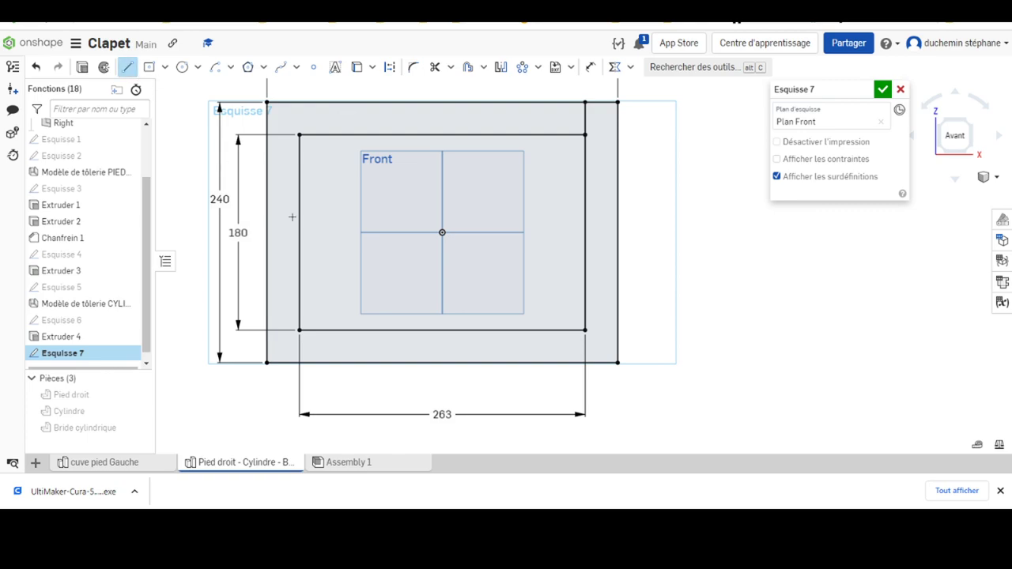
pyautogui.click(585, 329)
pyautogui.click(585, 362)
pyautogui.press('Escape')
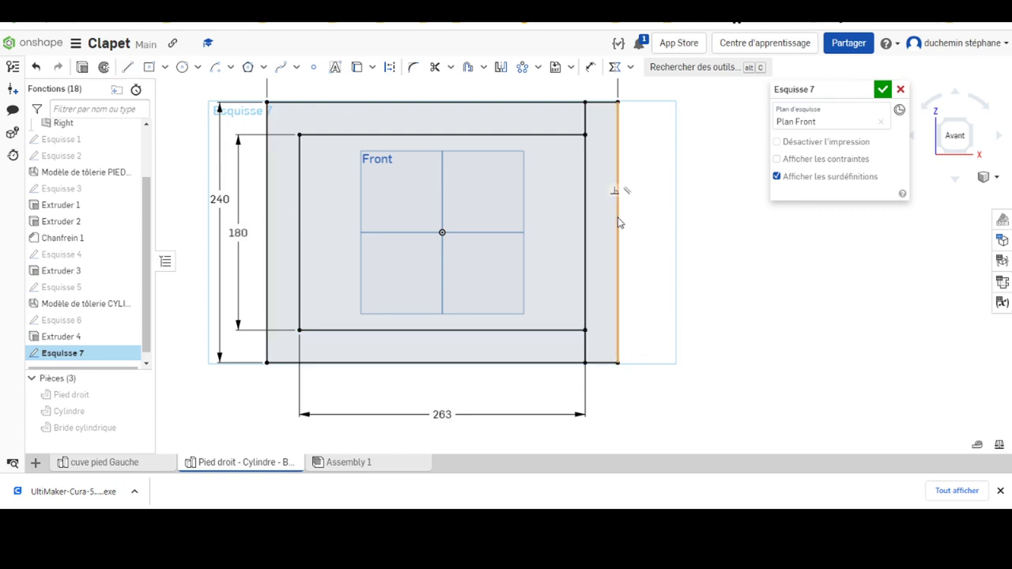
pyautogui.click(605, 221)
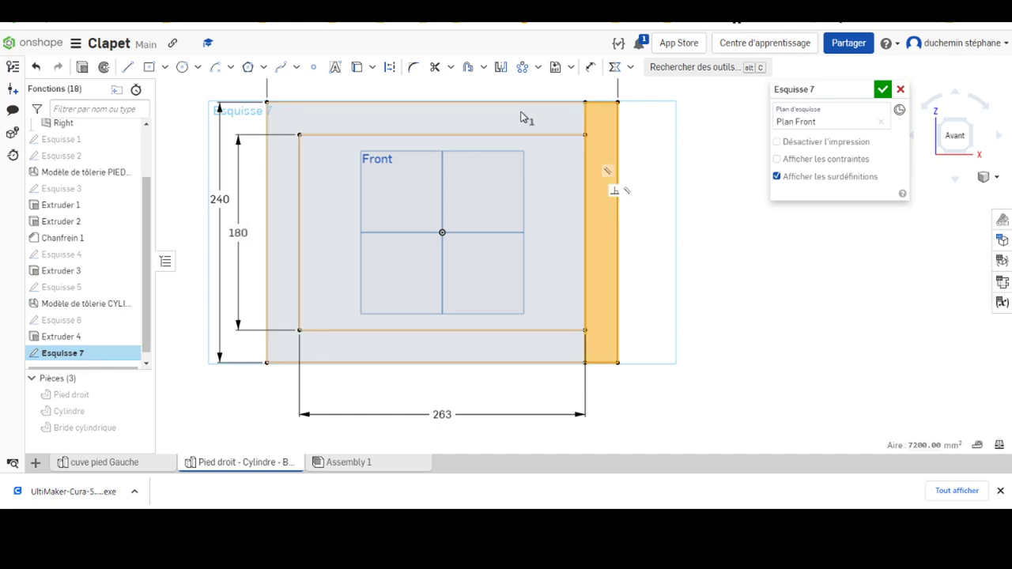
pyautogui.click(697, 273)
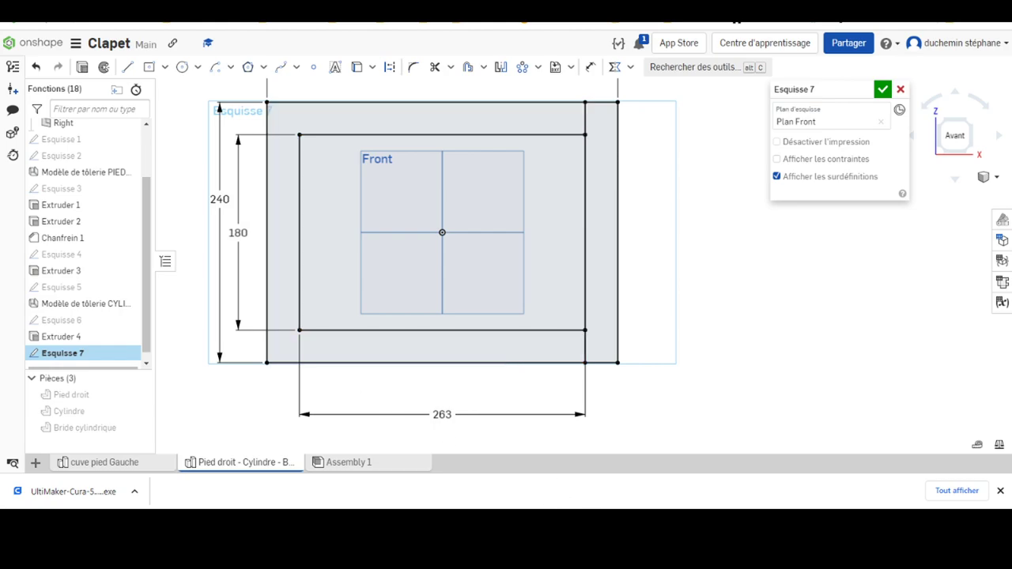
pyautogui.hotkey('alt', 'Tab')
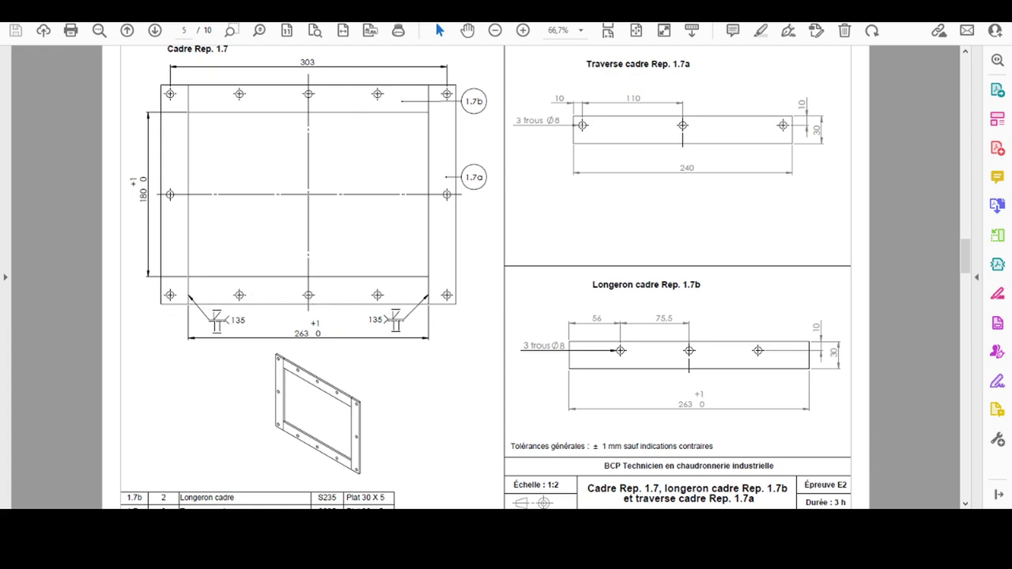
# Step: Mirror the right strip's dividing lines across the vertical centre line
pyautogui.hotkey('alt', 'Tab')
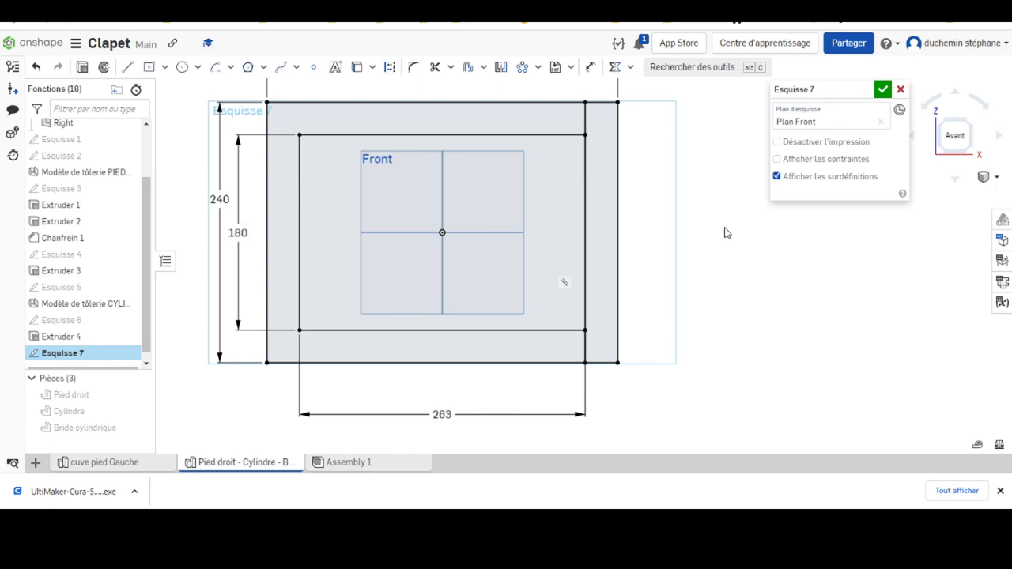
pyautogui.scroll(3, 641, 192)
pyautogui.scroll(-5, 630, 200)
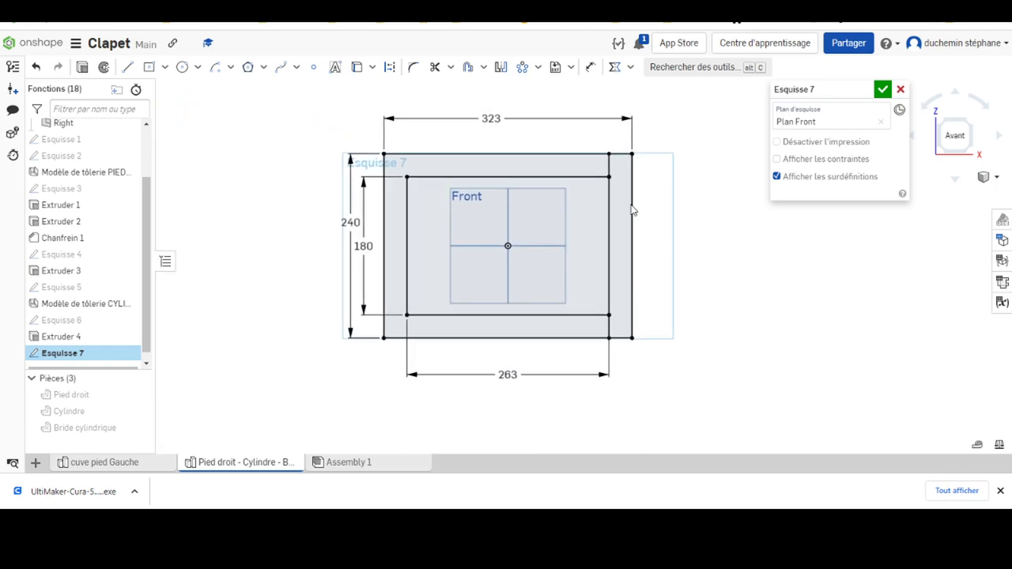
pyautogui.click(500, 69)
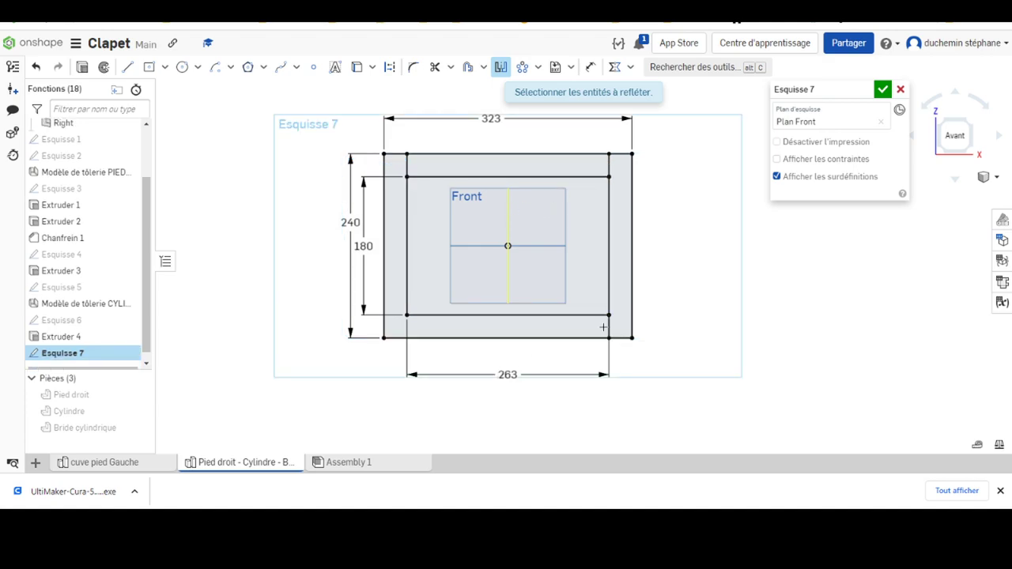
pyautogui.click(608, 326)
pyautogui.click(501, 67)
# Step: Check the areas of the bottom and right strip regions
pyautogui.click(440, 325)
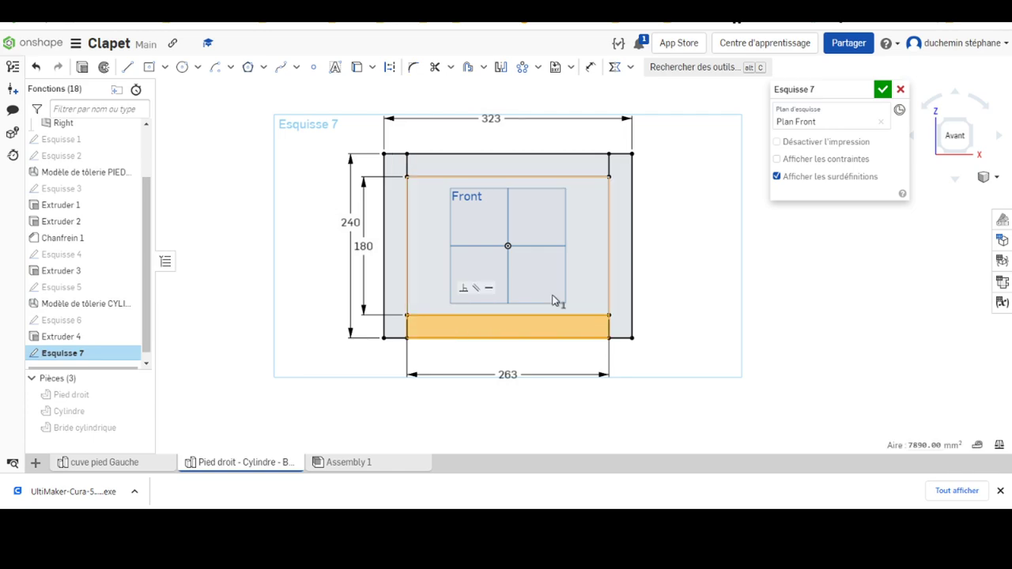
pyautogui.click(616, 237)
pyautogui.click(688, 232)
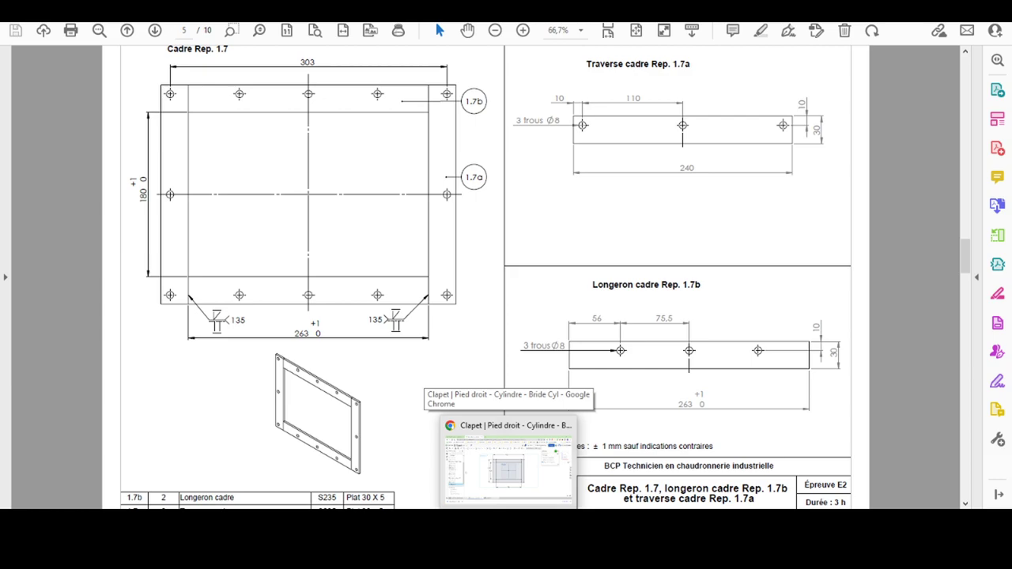
pyautogui.click(508, 463)
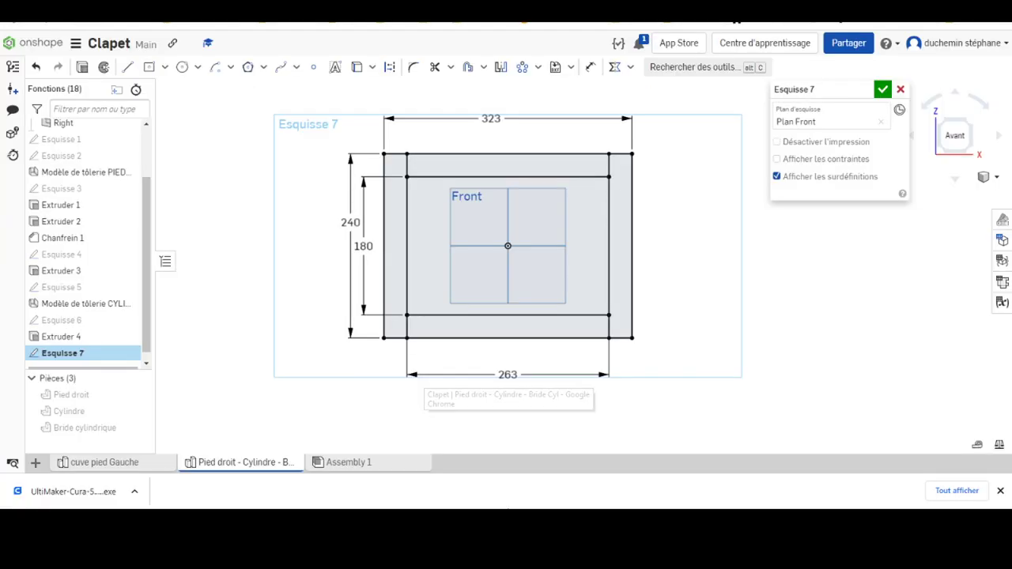
pyautogui.click(127, 67)
# Step: Draw a horizontal construction line across the frame, dimensioned 10 mm from the top edge
pyautogui.click(393, 69)
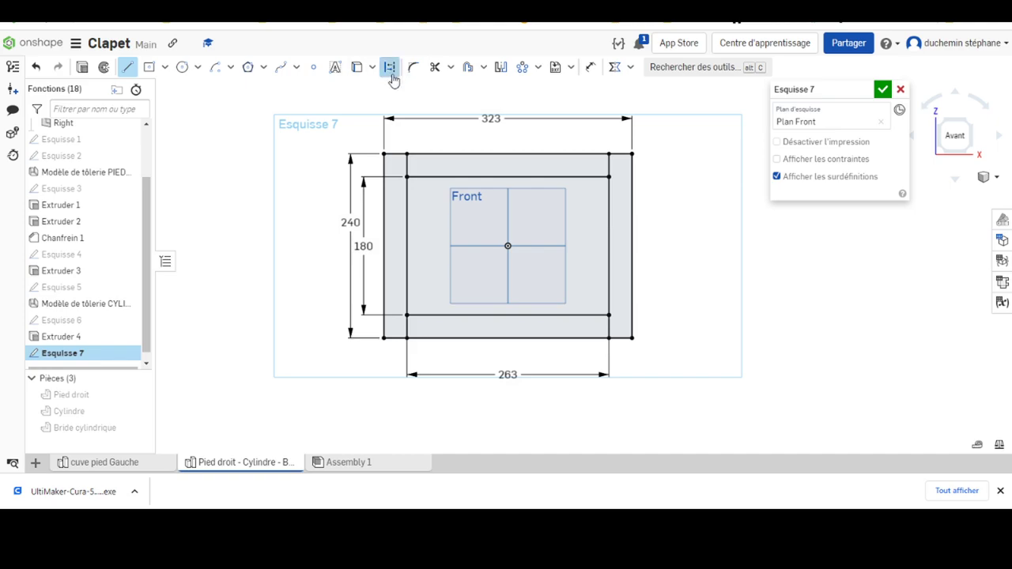
pyautogui.click(371, 165)
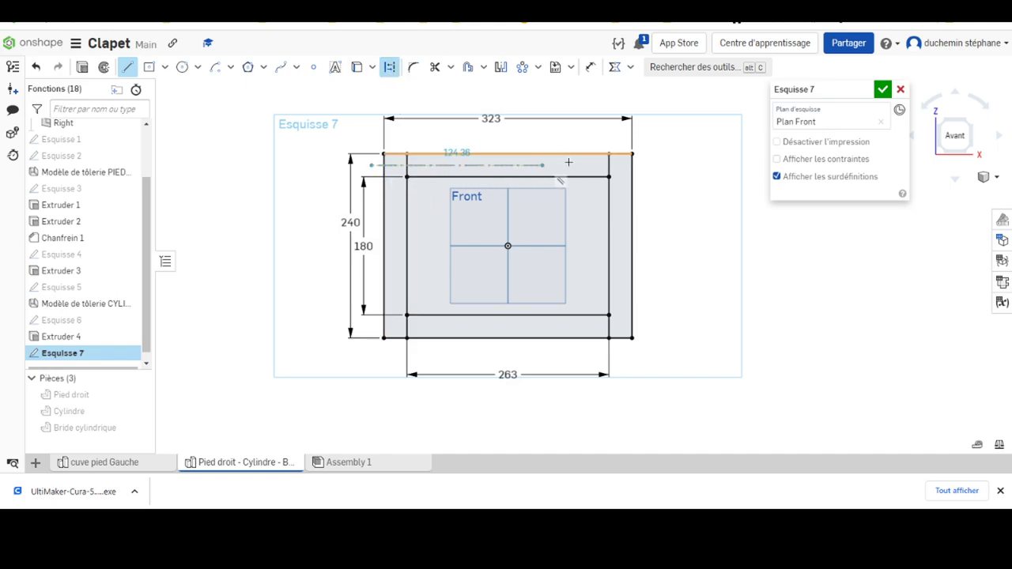
pyautogui.click(660, 166)
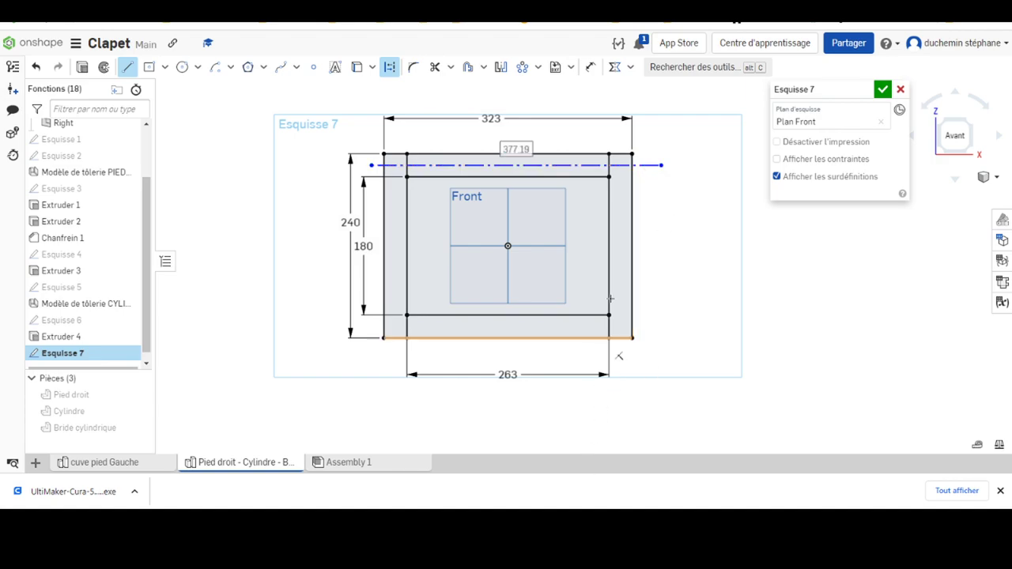
pyautogui.click(590, 68)
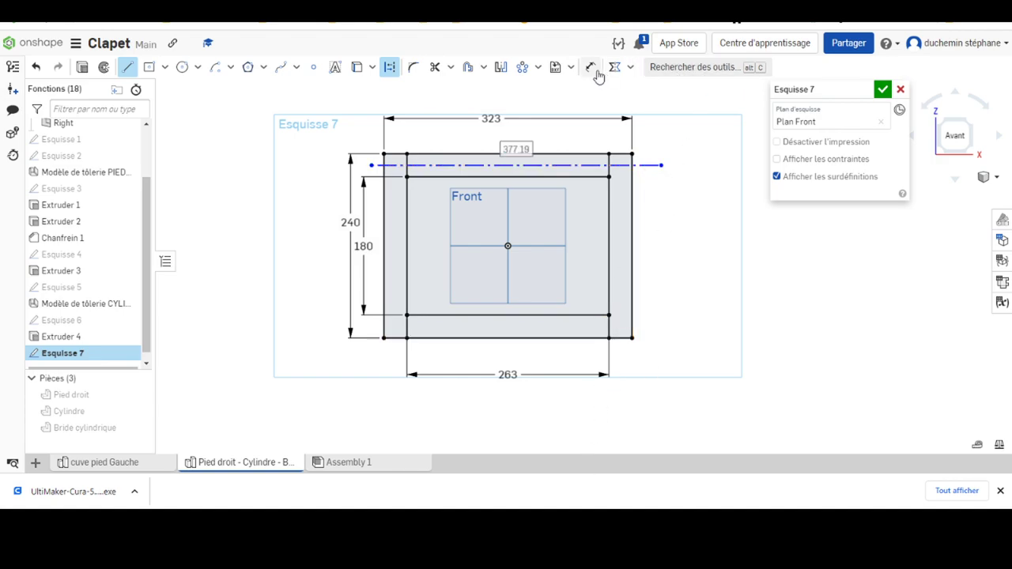
pyautogui.click(585, 154)
pyautogui.click(584, 164)
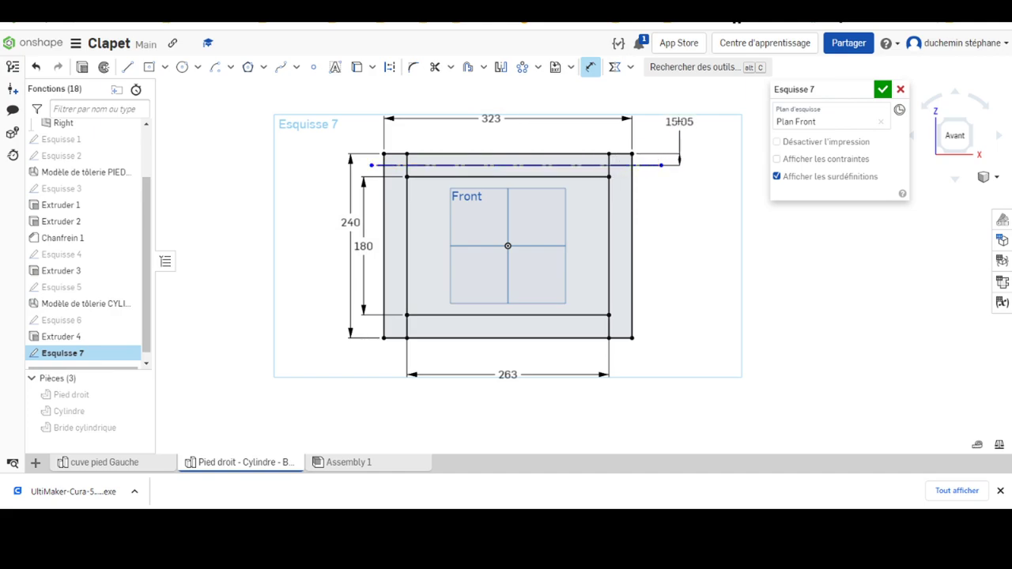
pyautogui.click(679, 122)
pyautogui.write('10')
pyautogui.press('Return')
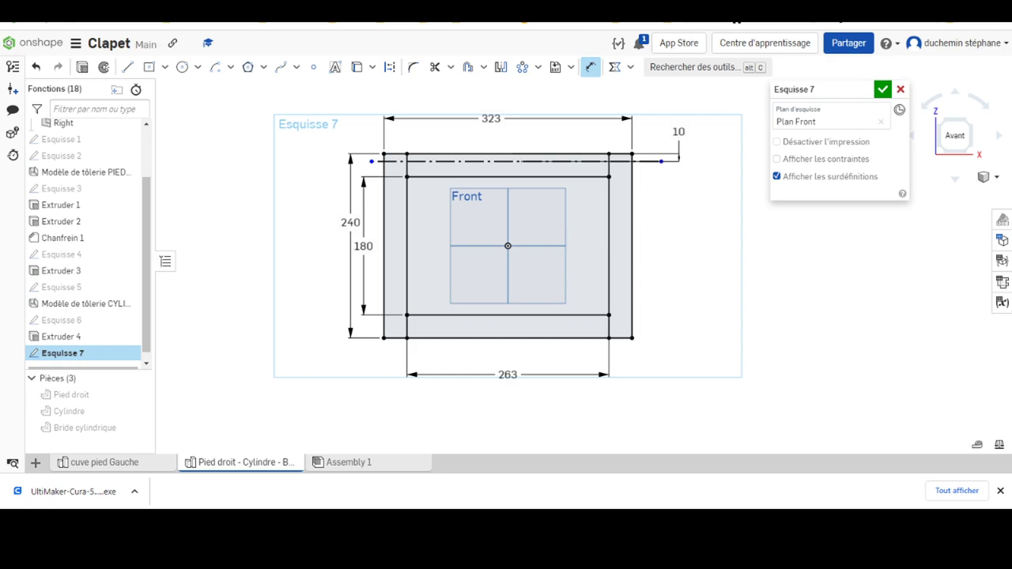
# Step: After checking hole positions in the PDF, add a vertical construction line 10 mm from the right edge
pyautogui.hotkey('alt', 'Tab')
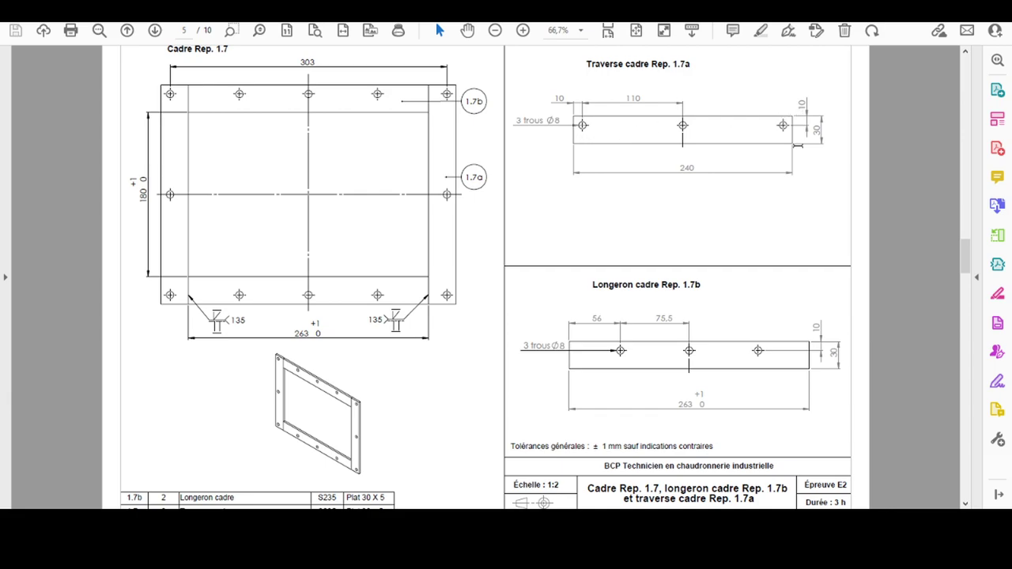
pyautogui.hotkey('alt', 'Tab')
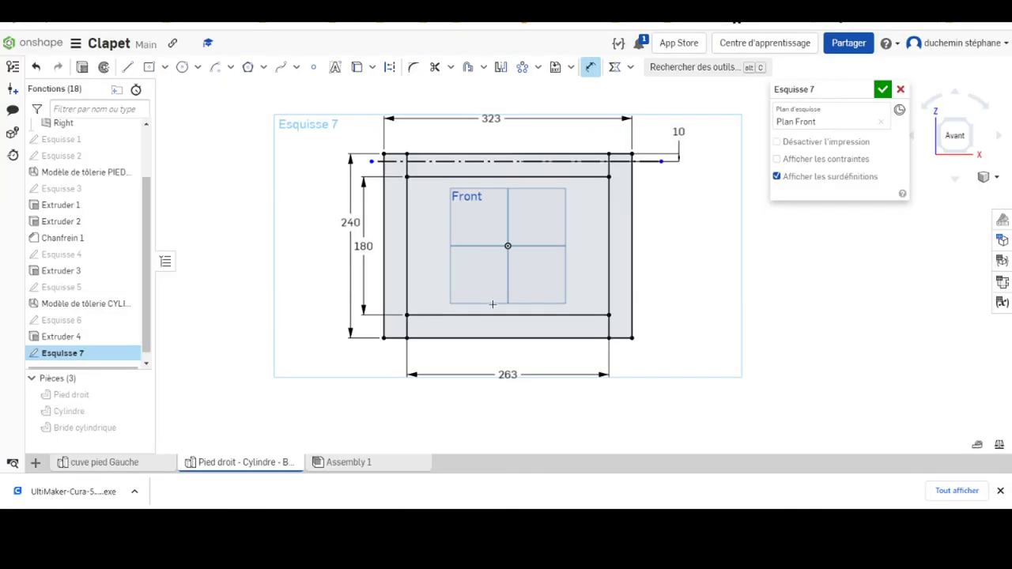
pyautogui.click(128, 67)
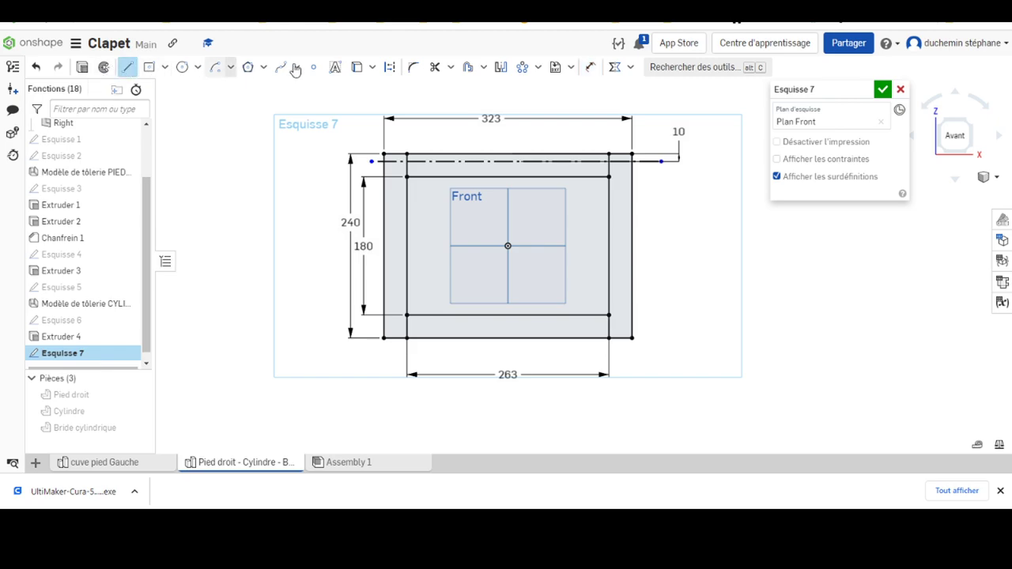
pyautogui.click(389, 66)
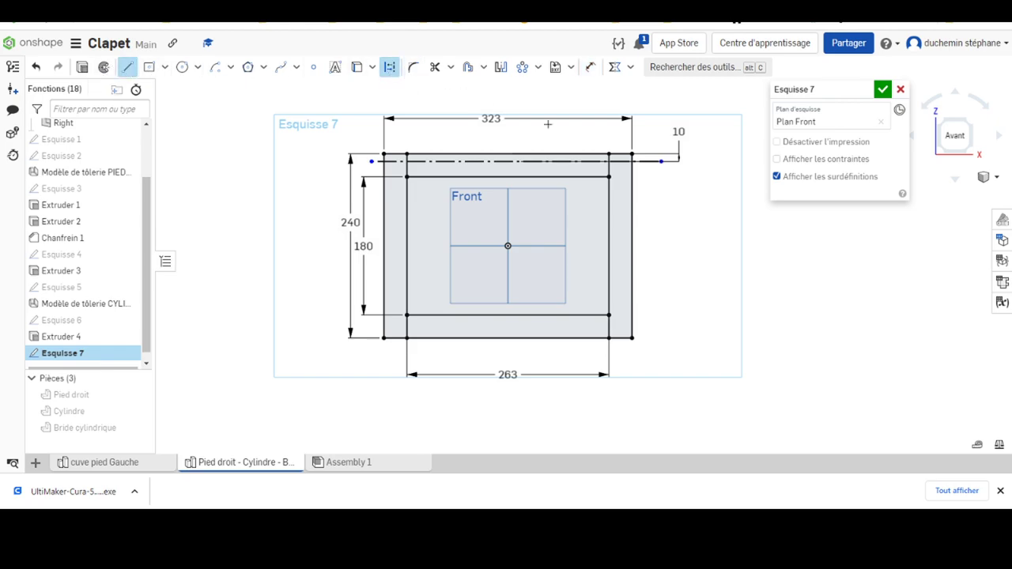
pyautogui.click(623, 132)
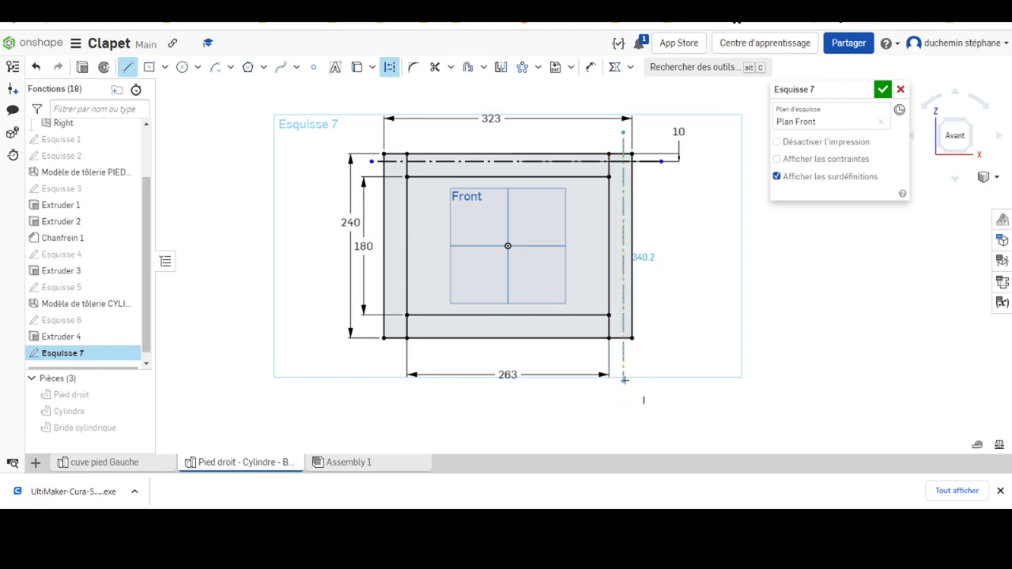
pyautogui.click(624, 365)
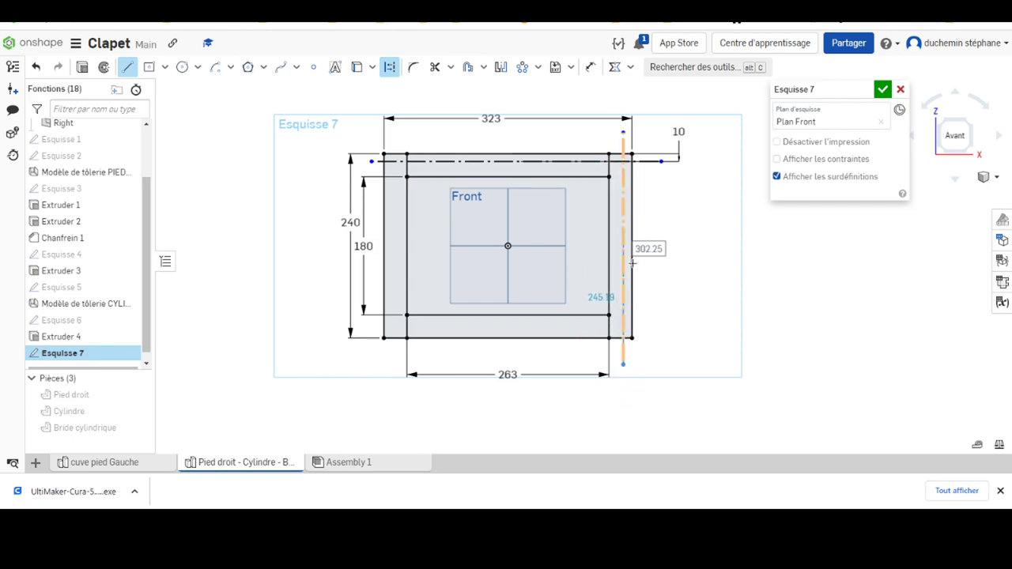
pyautogui.press('Escape')
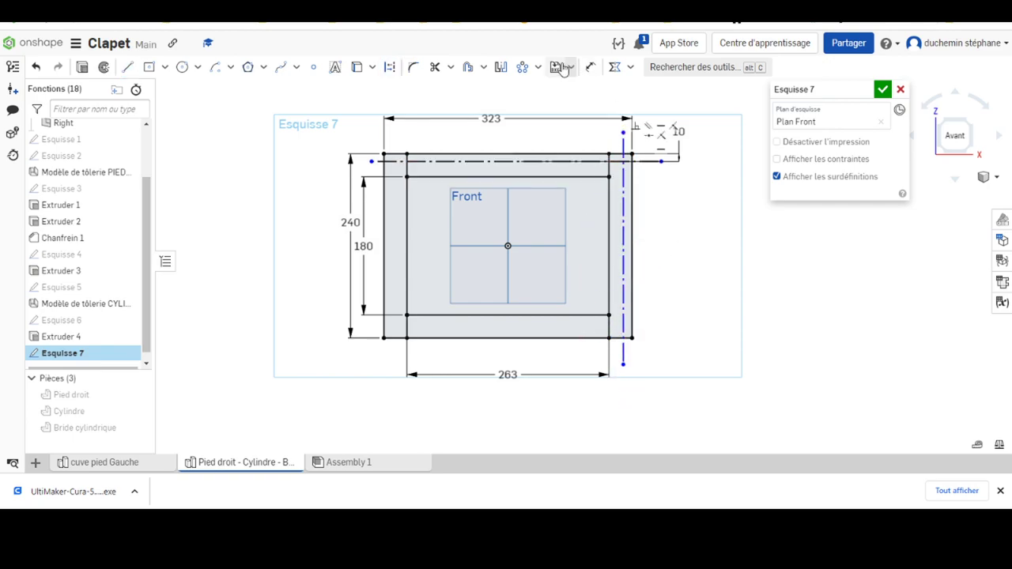
pyautogui.click(590, 68)
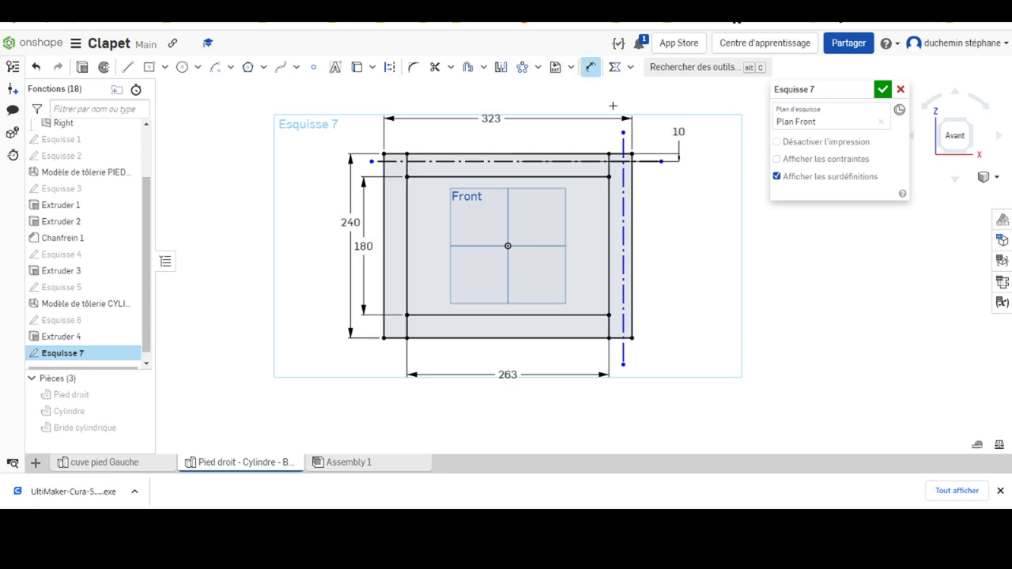
pyautogui.click(624, 205)
pyautogui.click(699, 359)
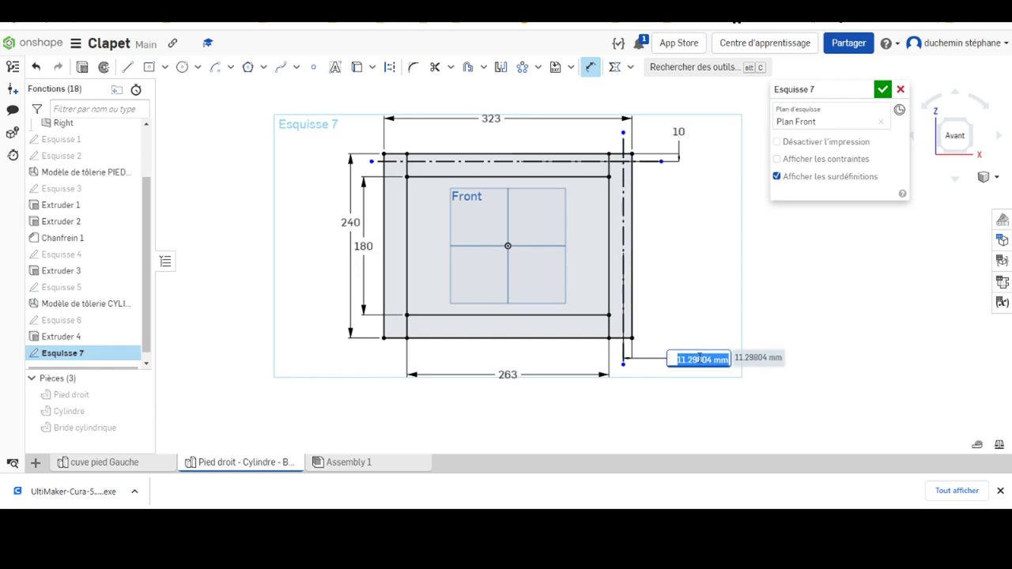
pyautogui.write('10')
pyautogui.press('Return')
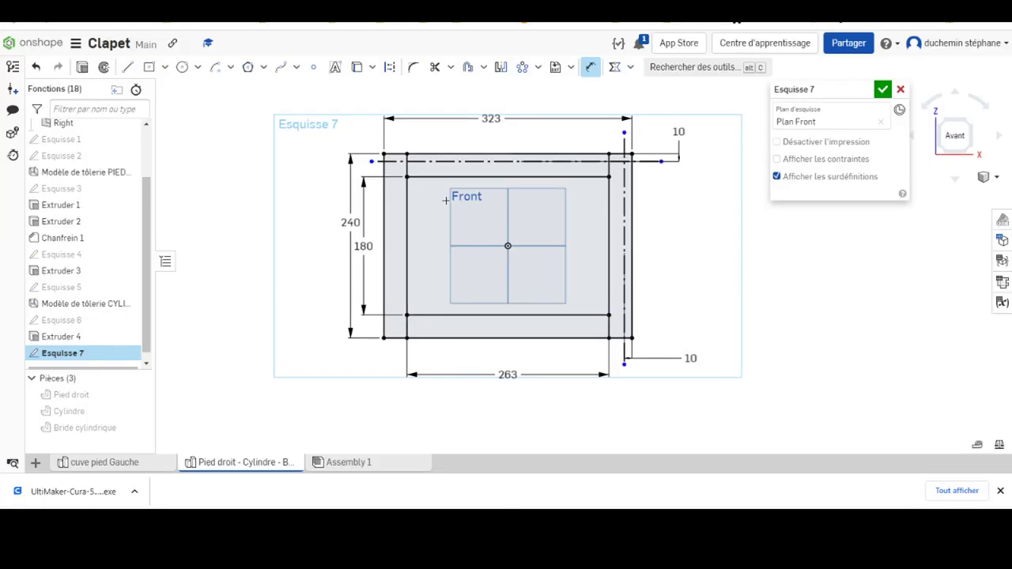
# Step: Draw a circle on the top construction line and give it an Ø8 diameter
pyautogui.click(182, 66)
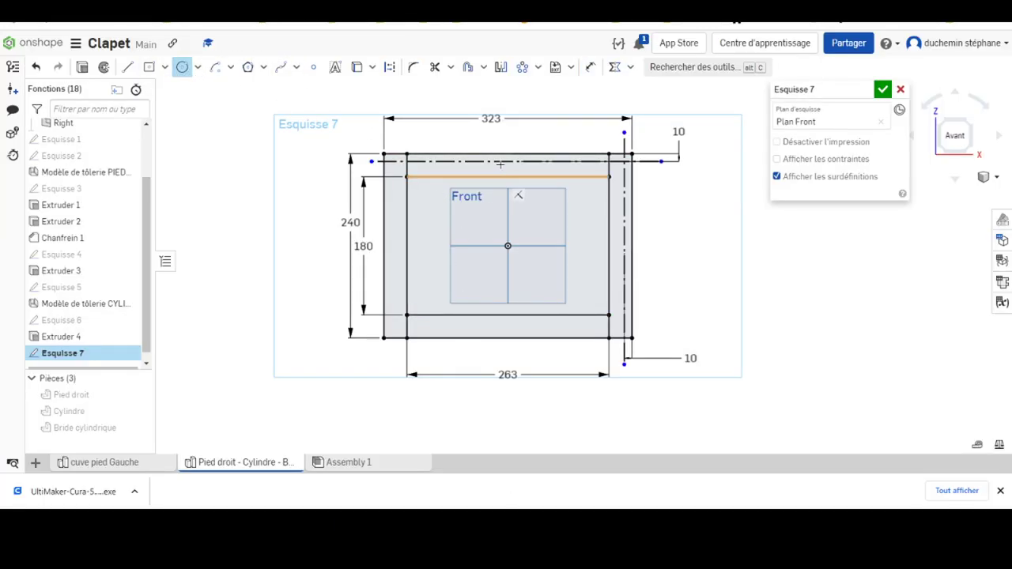
pyautogui.scroll(3, 506, 166)
pyautogui.scroll(2, 510, 166)
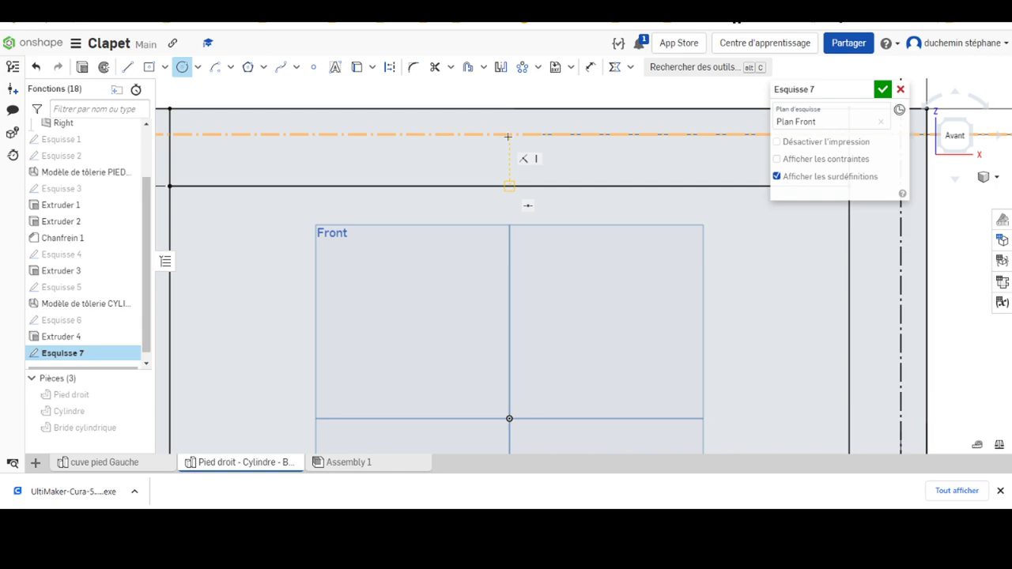
pyautogui.click(509, 134)
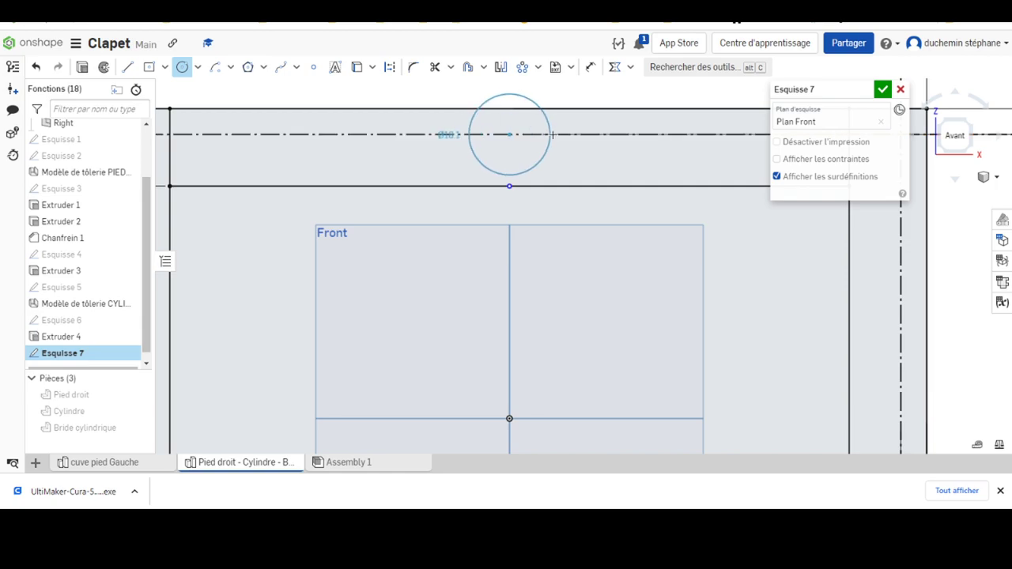
pyautogui.click(556, 124)
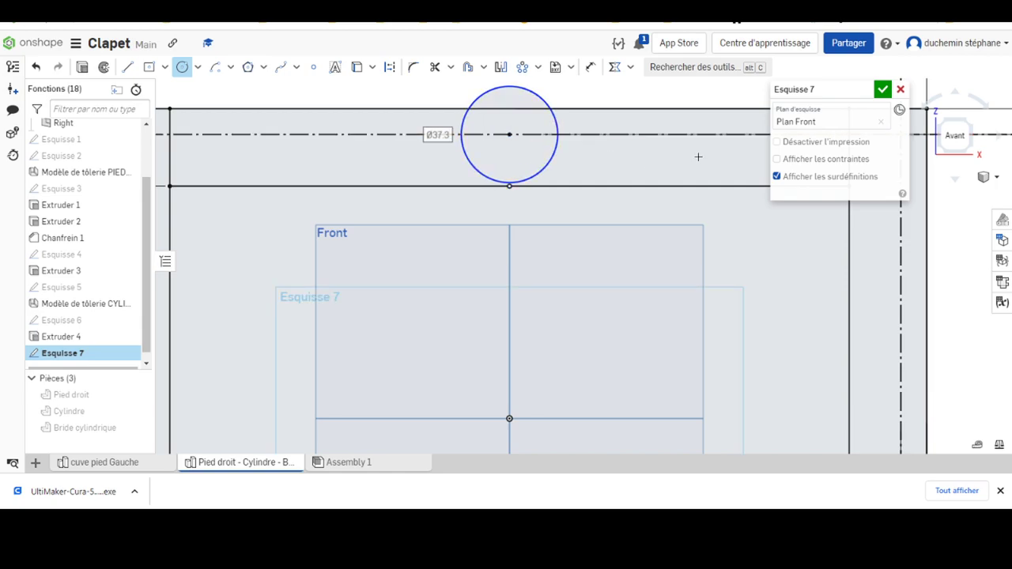
pyautogui.click(591, 67)
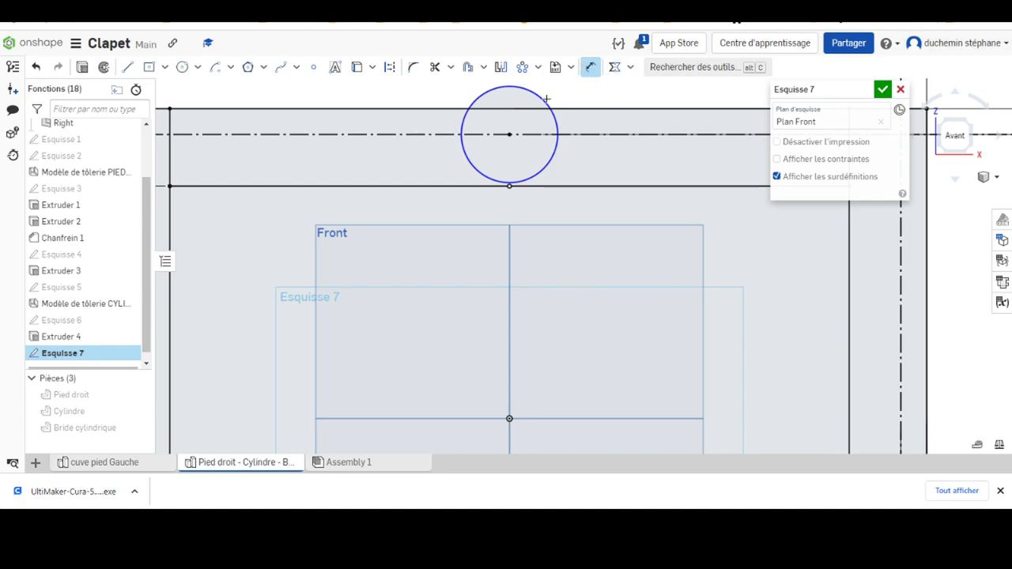
pyautogui.click(553, 106)
pyautogui.click(581, 95)
pyautogui.write('8')
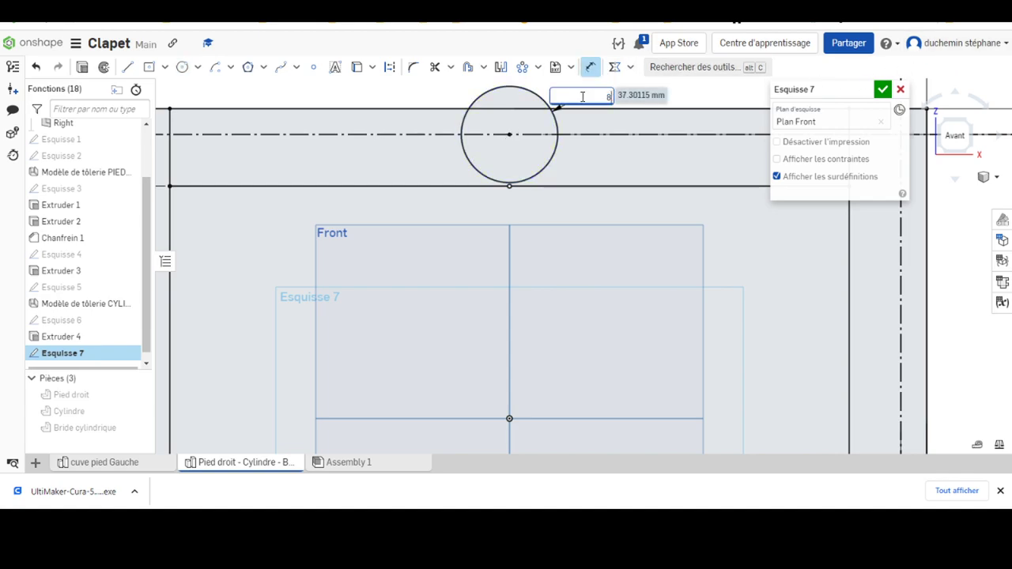
pyautogui.press('Return')
# Step: Add circles near the top line's right end and on the vertical construction line, then view the PDF
pyautogui.scroll(1, 569, 163)
pyautogui.scroll(-2, 526, 197)
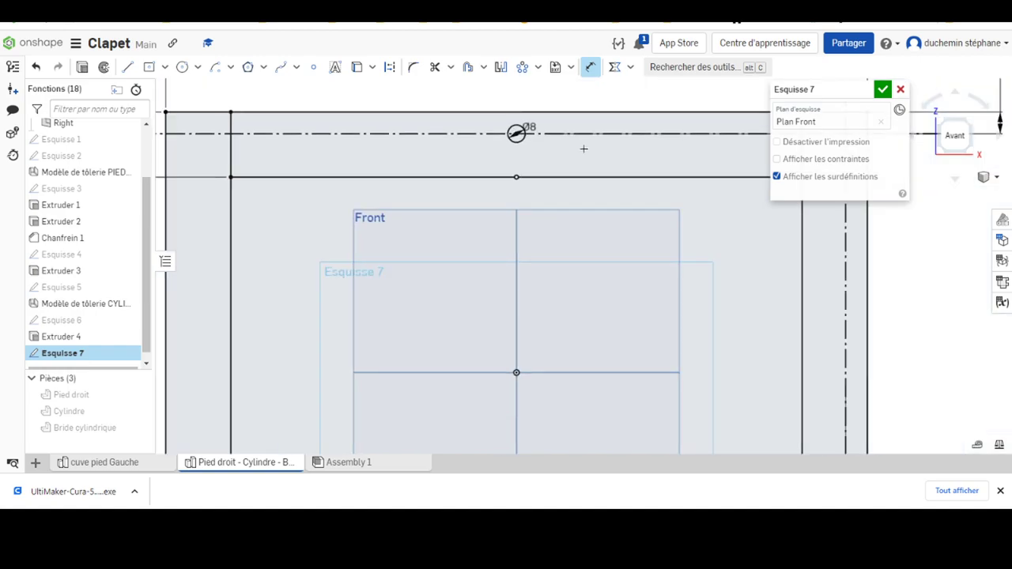
pyautogui.scroll(-2, 583, 149)
pyautogui.scroll(-2, 593, 145)
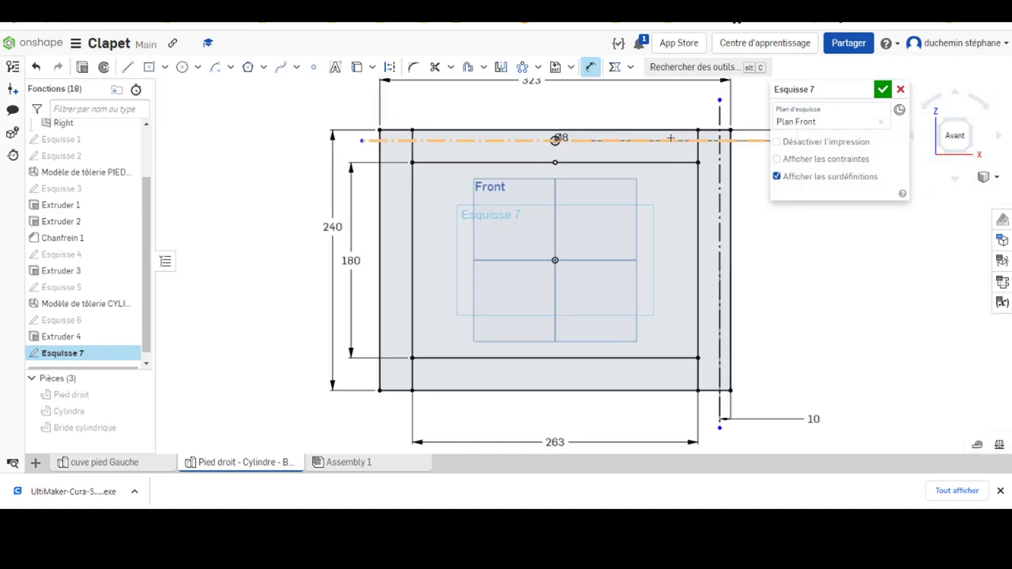
pyautogui.click(670, 140)
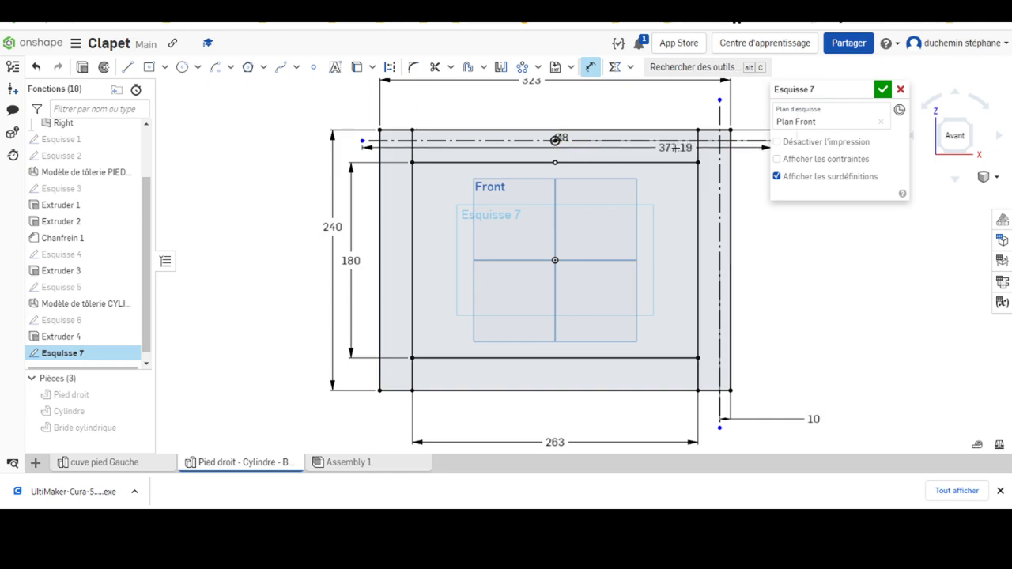
pyautogui.press('Escape')
pyautogui.click(181, 67)
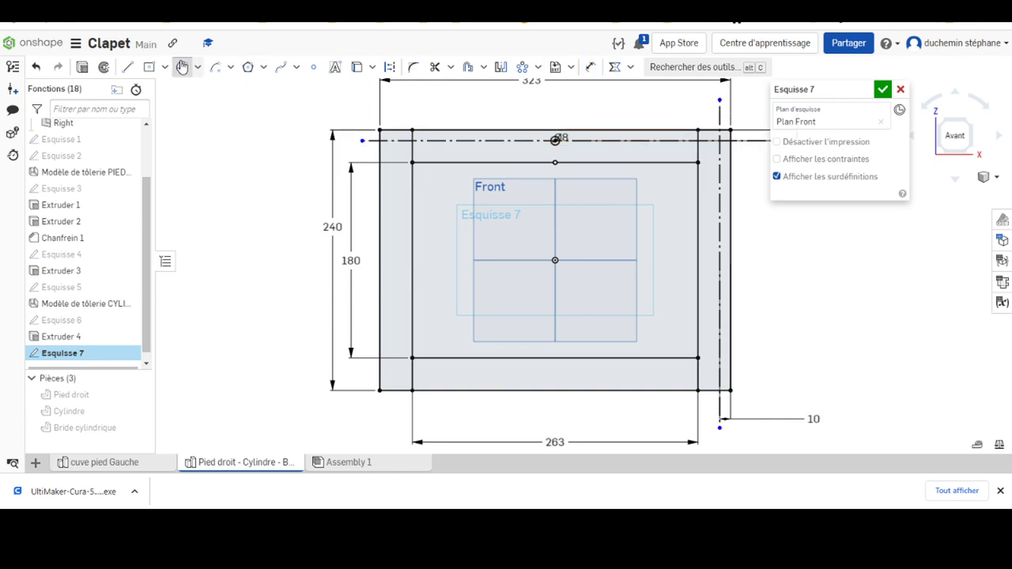
pyautogui.click(661, 140)
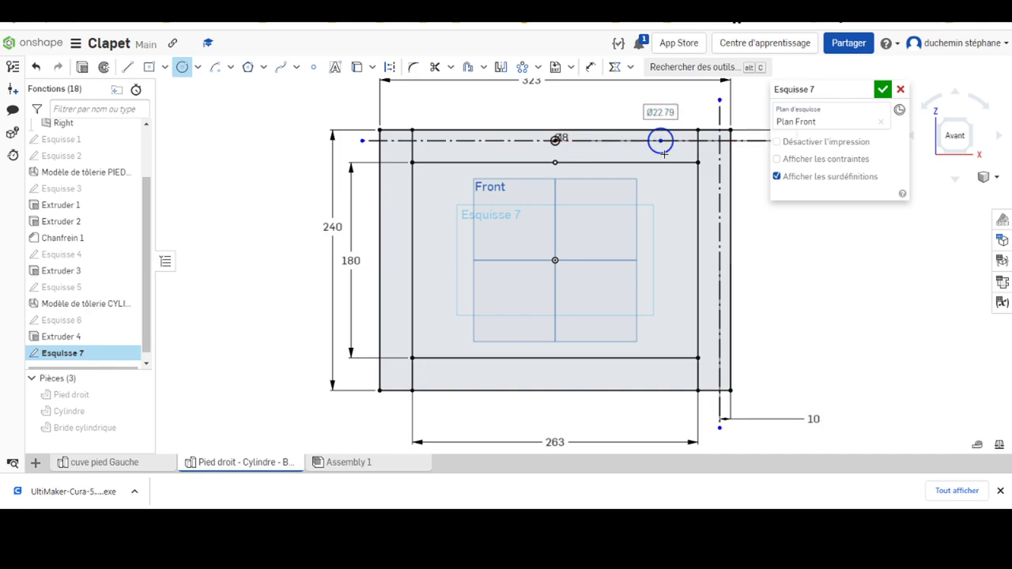
pyautogui.scroll(-5, 668, 157)
pyautogui.scroll(5, 675, 157)
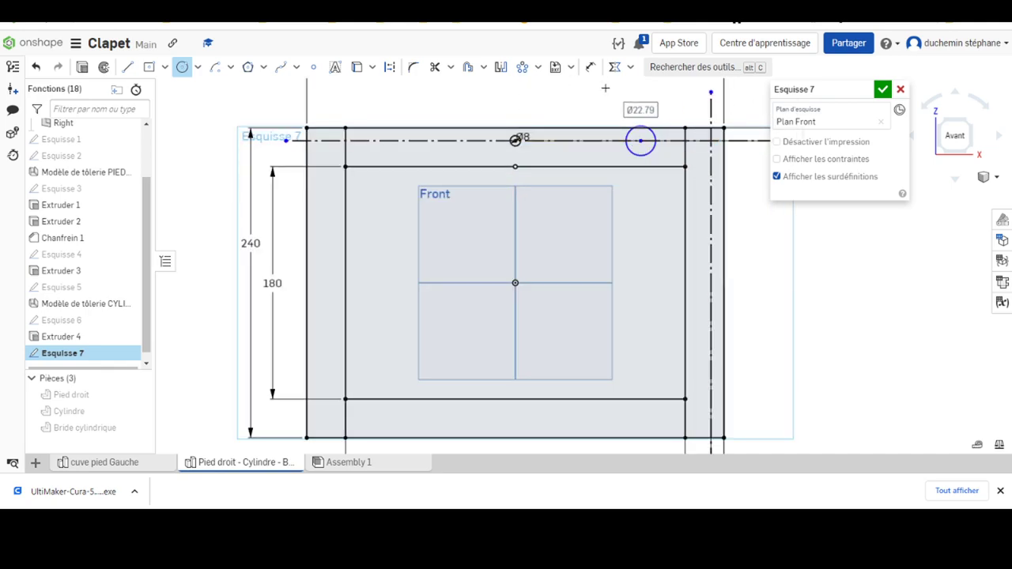
pyautogui.click(710, 281)
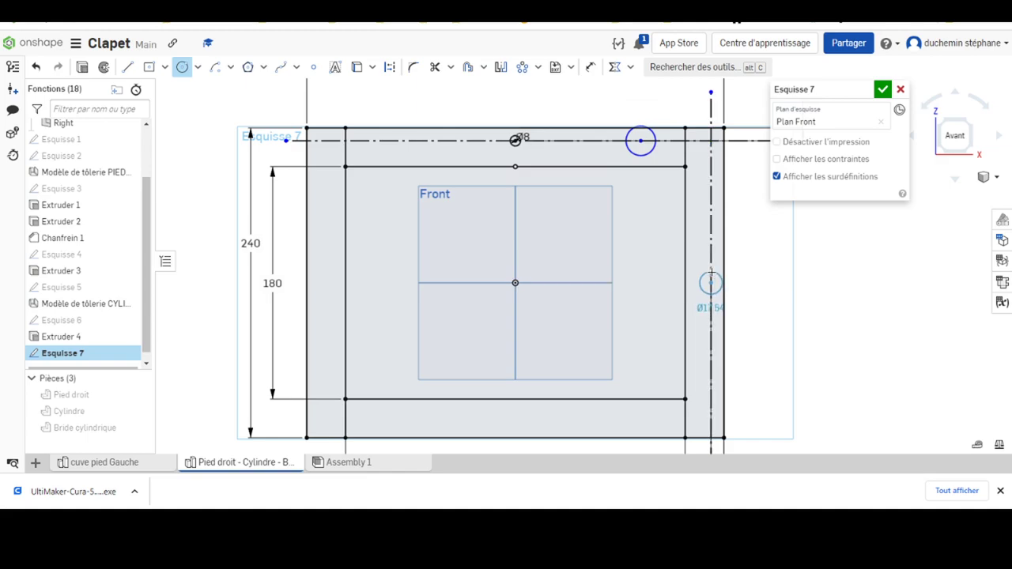
pyautogui.click(710, 272)
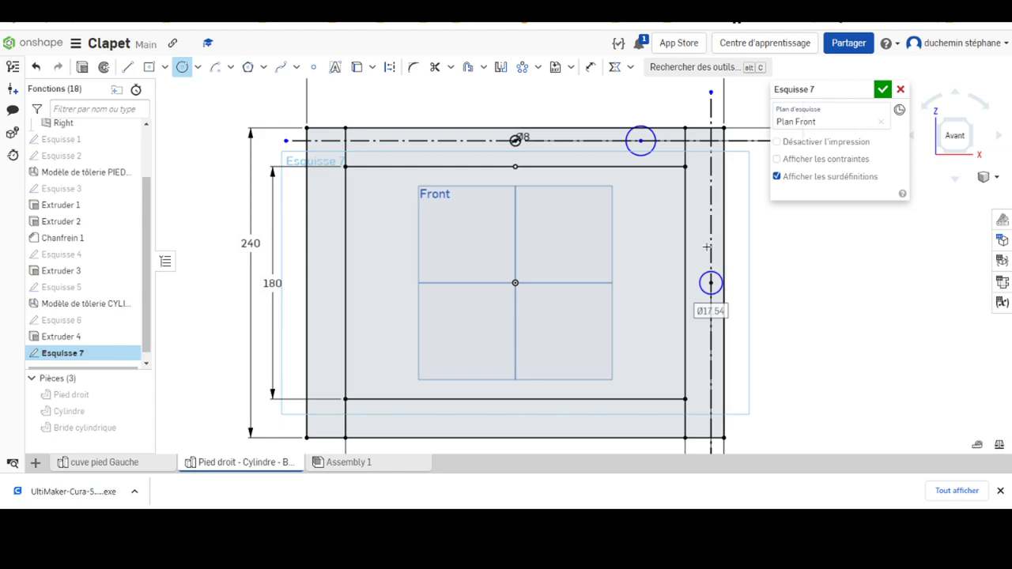
pyautogui.click(605, 474)
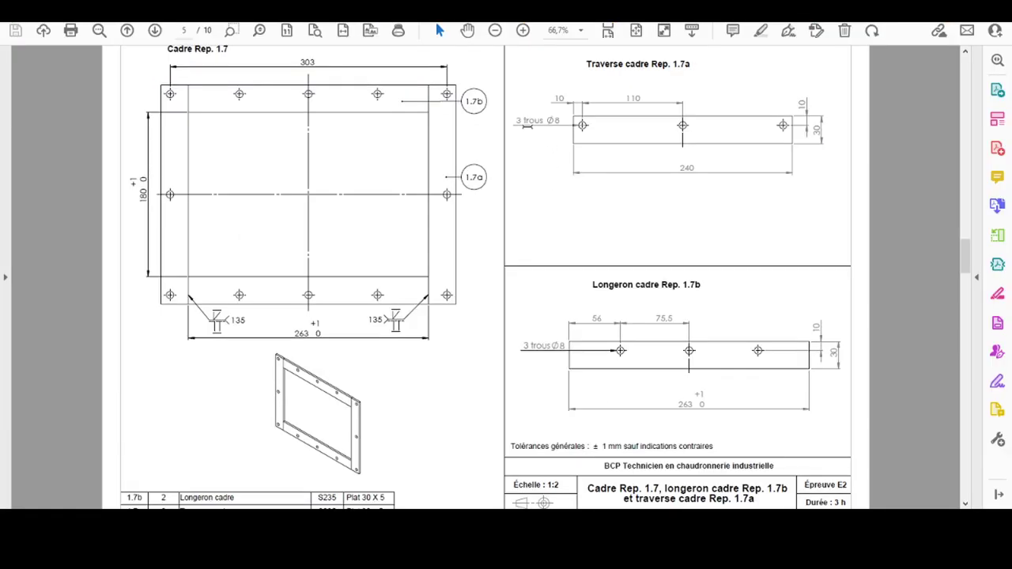
# Step: Draw the corner hole circle where the construction lines cross and compare with the PDF
pyautogui.hotkey('alt', 'Tab')
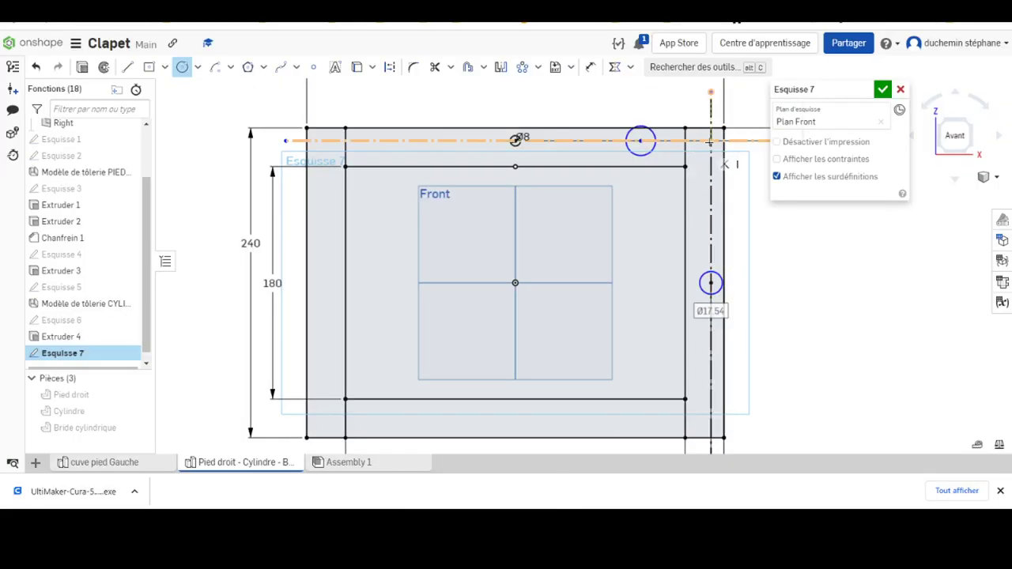
pyautogui.click(711, 140)
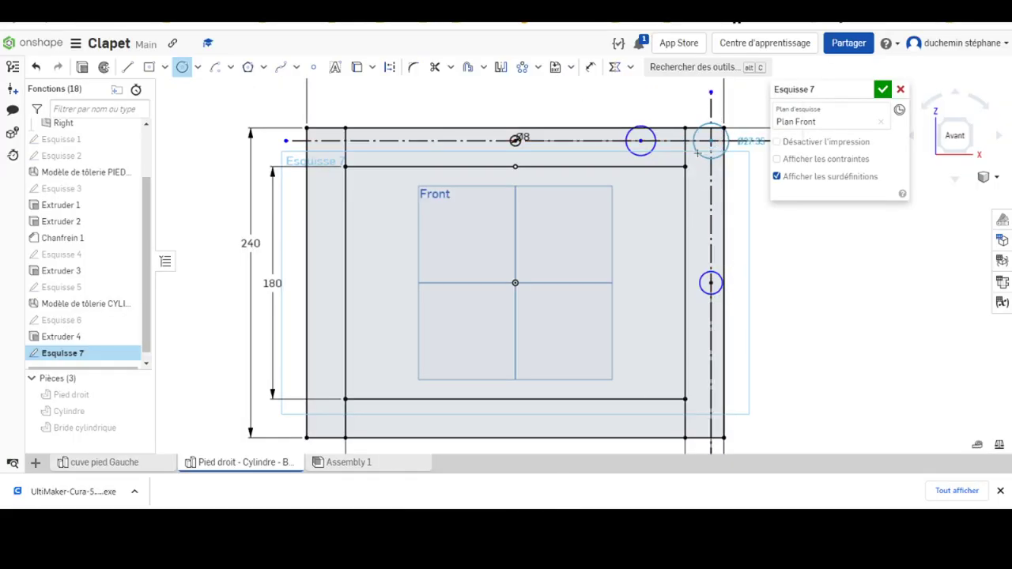
pyautogui.click(727, 146)
pyautogui.scroll(1, 658, 178)
pyautogui.scroll(2, 657, 181)
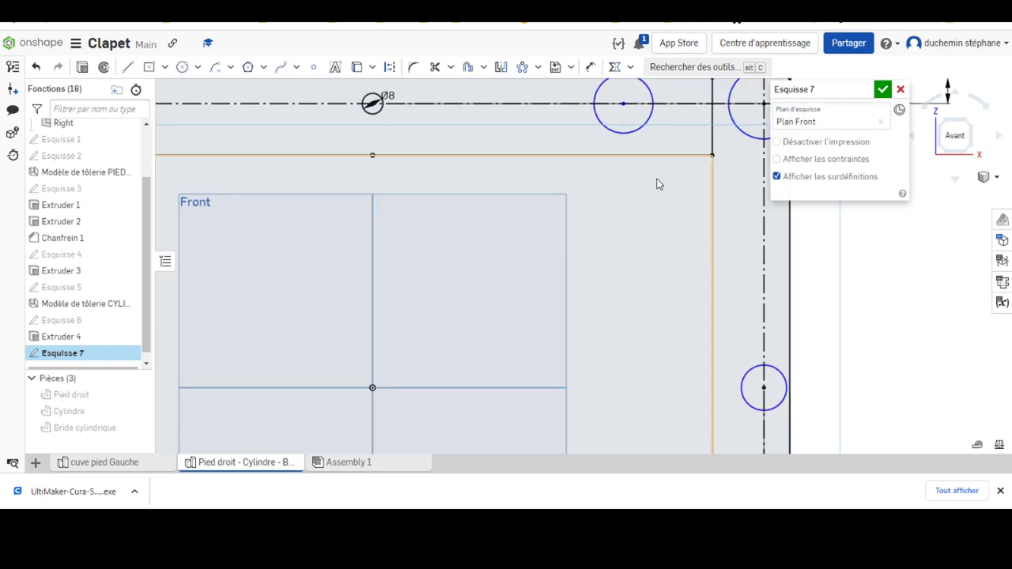
pyautogui.scroll(-5, 657, 182)
pyautogui.press('Escape')
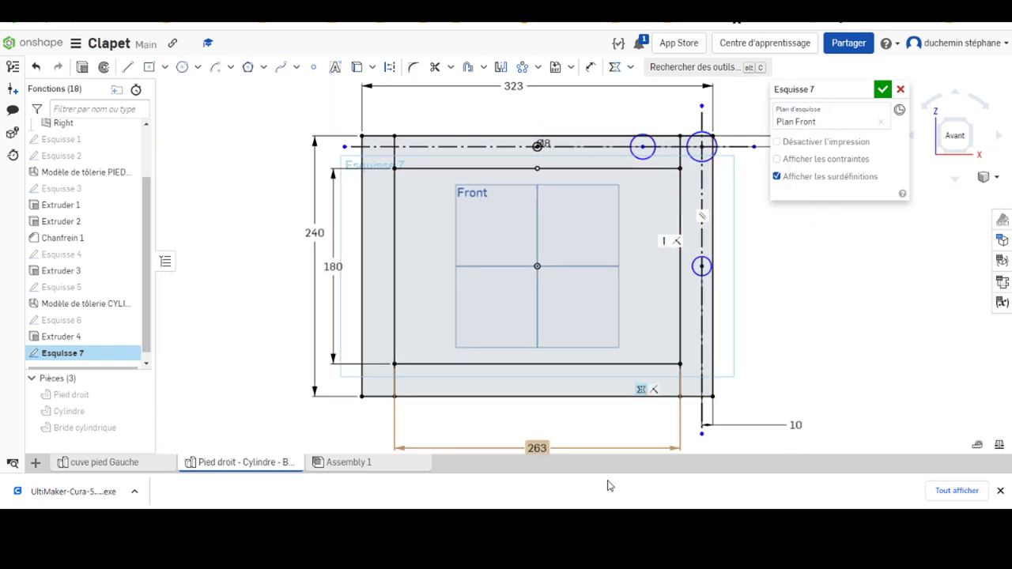
pyautogui.hotkey('alt', 'Tab')
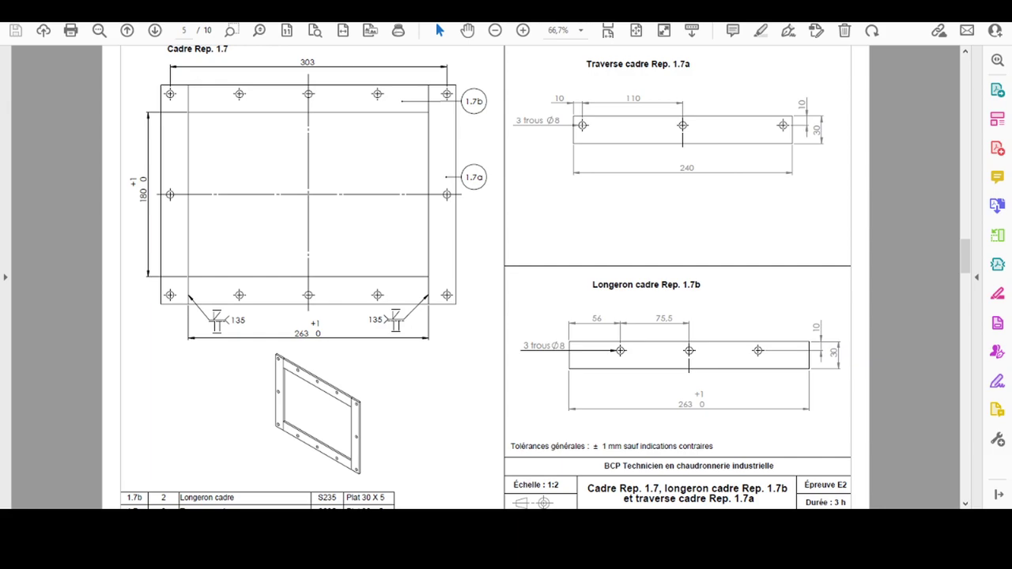
pyautogui.hotkey('alt', 'Tab')
pyautogui.scroll(-3, 679, 150)
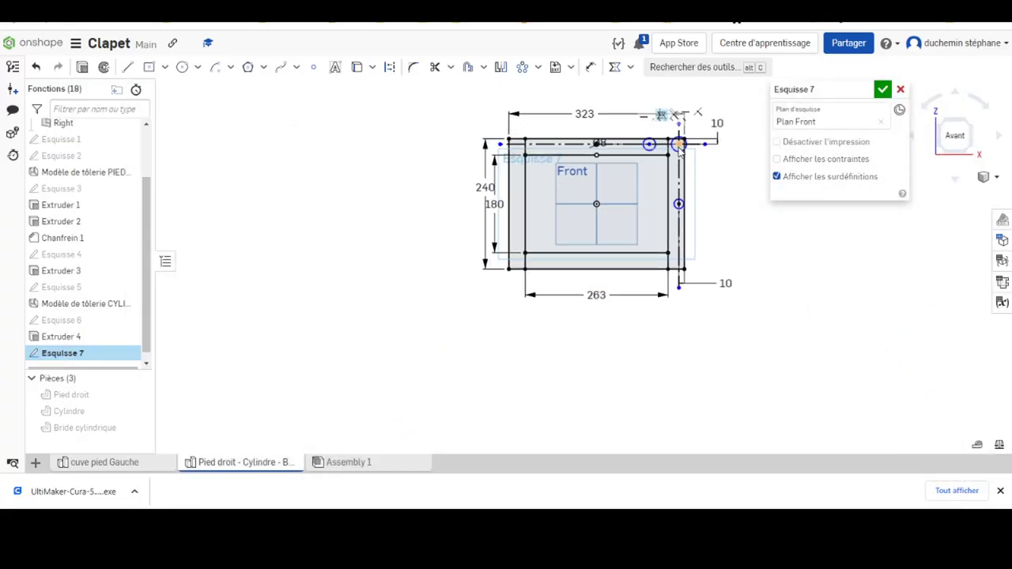
pyautogui.scroll(2, 679, 150)
pyautogui.scroll(2, 644, 154)
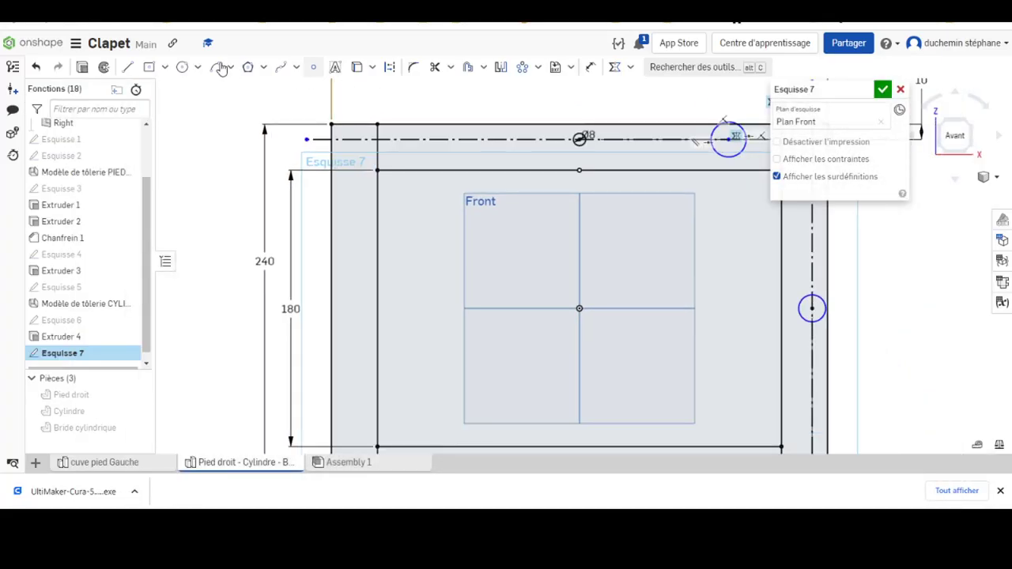
# Step: Dimension the upper, right-side and corner hole circles each to Ø8
pyautogui.click(591, 67)
pyautogui.click(716, 128)
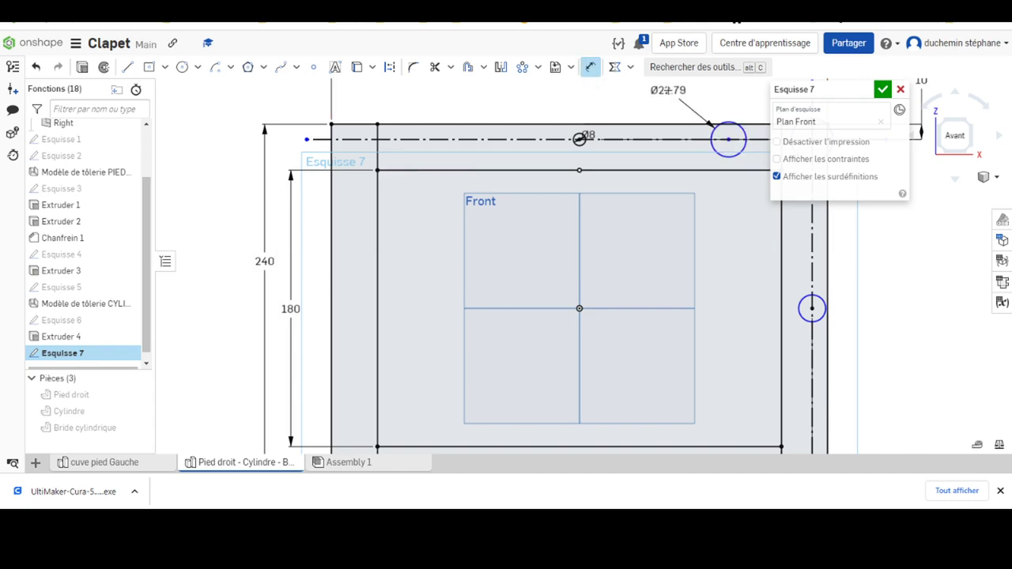
pyautogui.click(668, 90)
pyautogui.write('8')
pyautogui.press('Return')
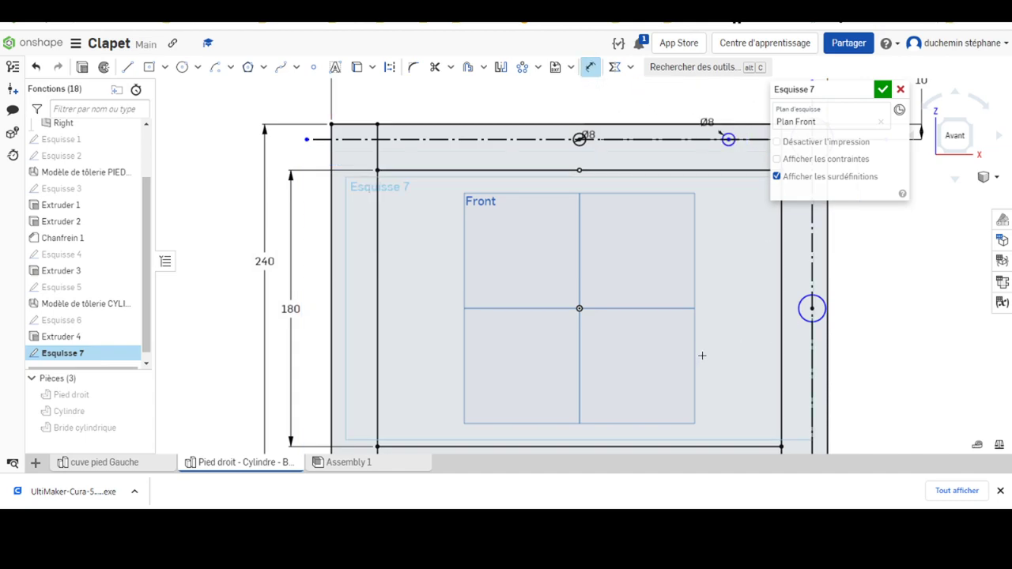
pyautogui.click(799, 302)
pyautogui.click(884, 290)
pyautogui.write('8')
pyautogui.press('Return')
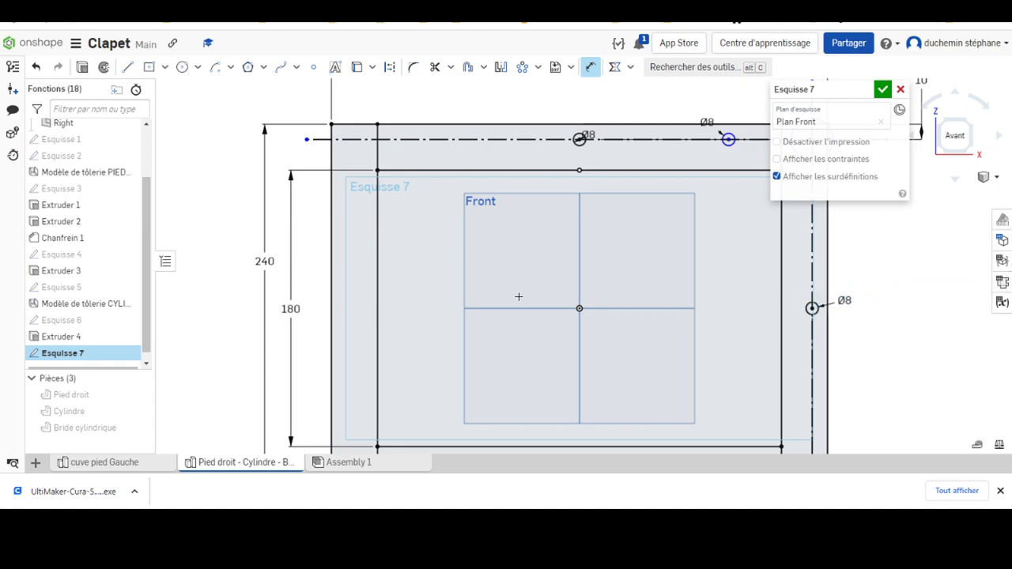
pyautogui.moveTo(768, 194); pyautogui.dragTo(501, 230, button='middle')
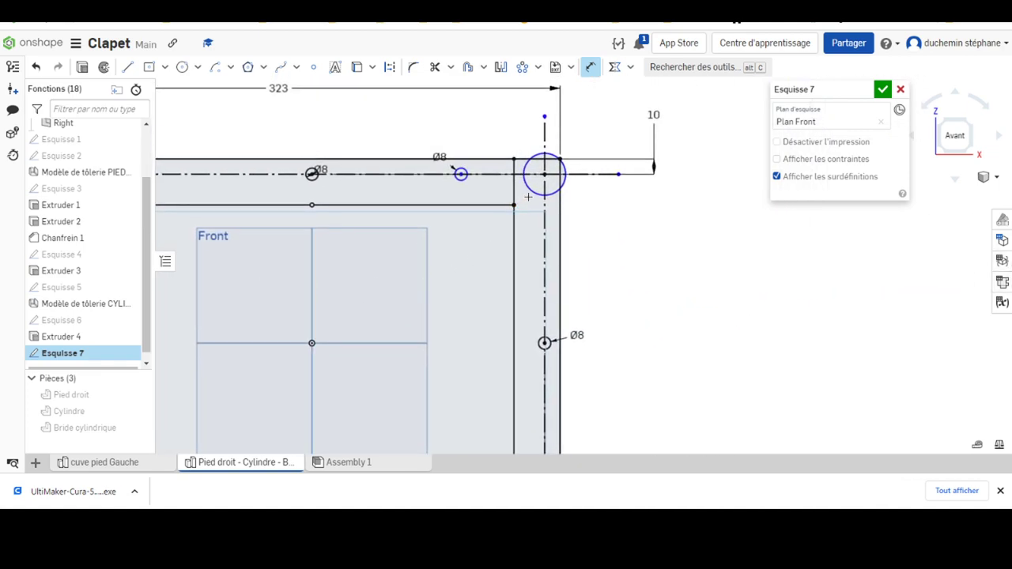
pyautogui.click(528, 197)
pyautogui.click(594, 118)
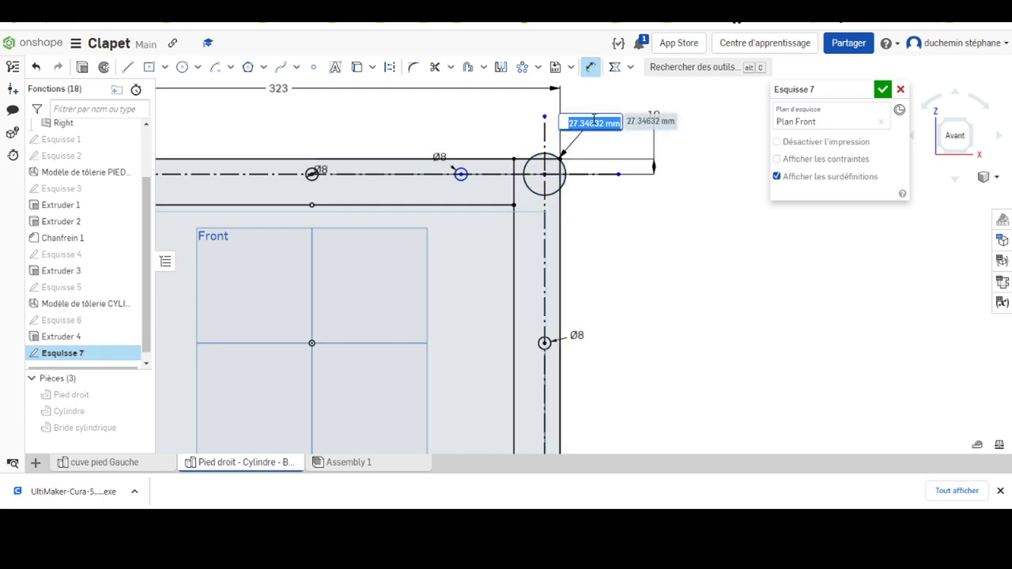
pyautogui.write('8')
pyautogui.press('Return')
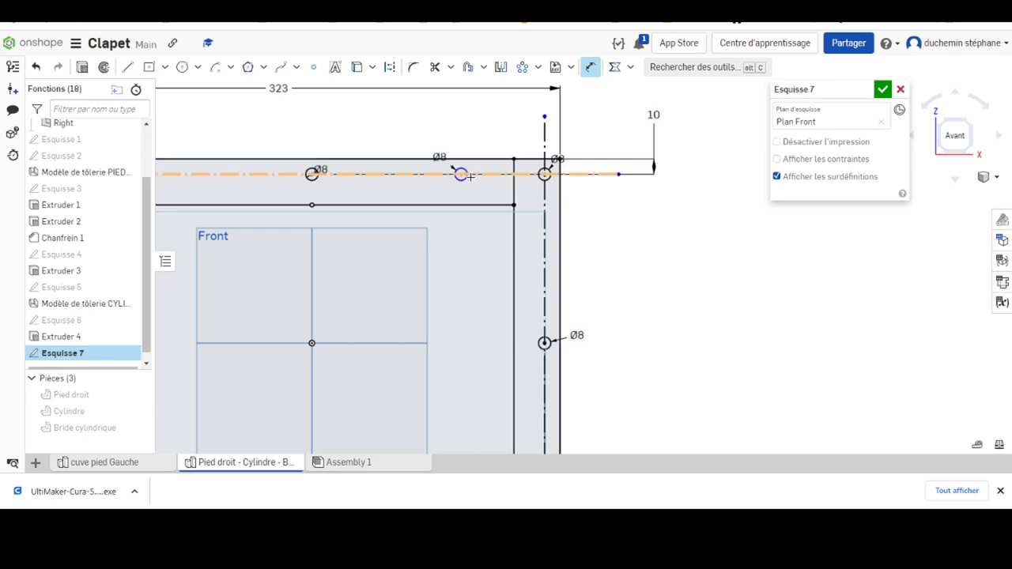
# Step: Nudge the middle top hole slightly left and check the hole spacing in the PDF
pyautogui.press('Escape')
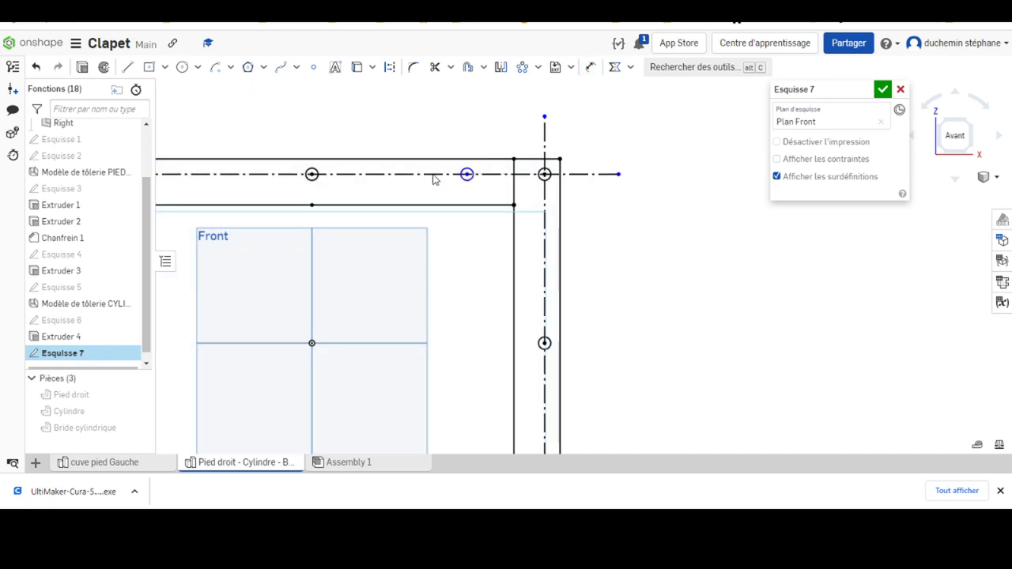
pyautogui.moveTo(461, 173); pyautogui.dragTo(441, 174)
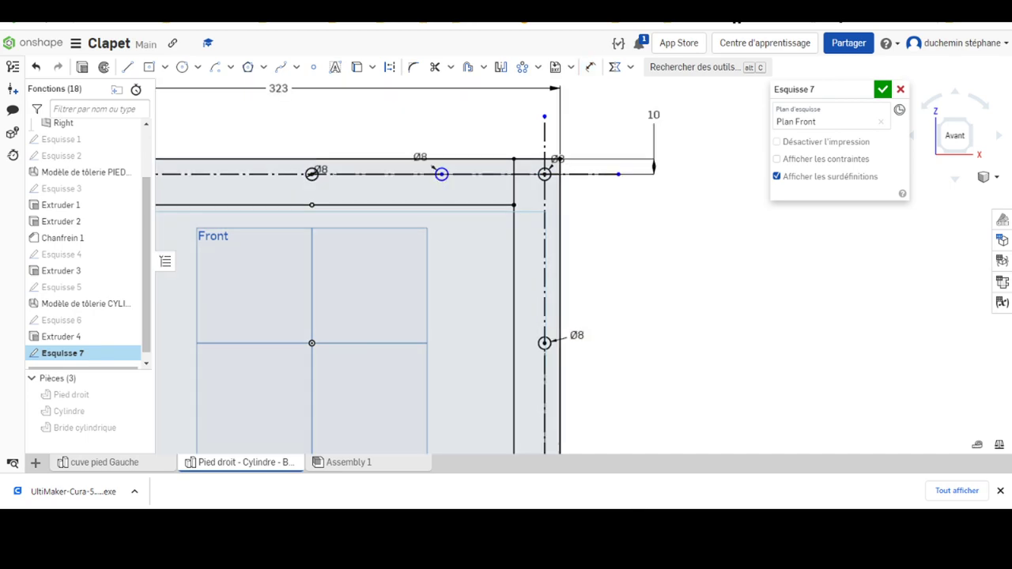
pyautogui.hotkey('alt', 'Tab')
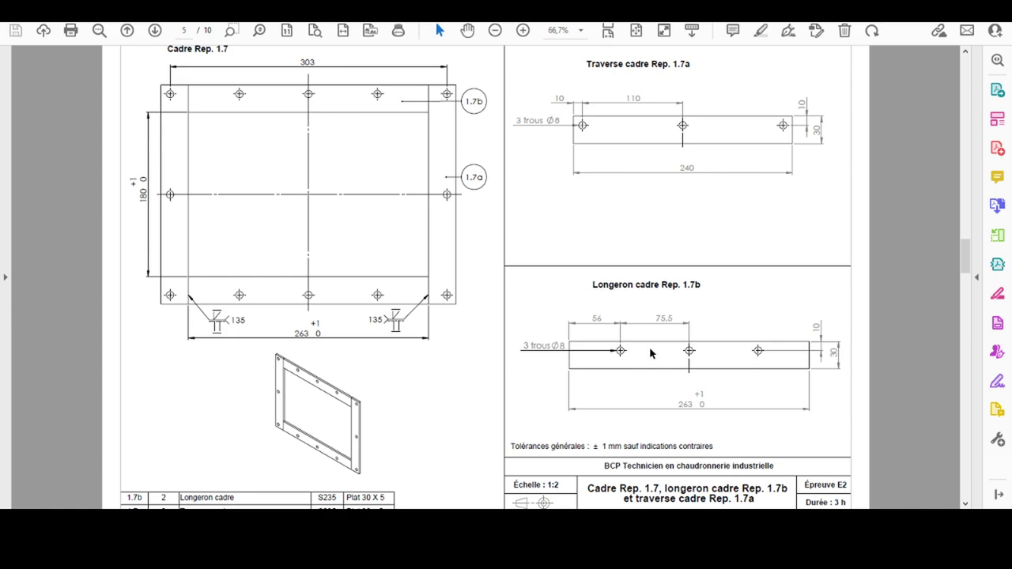
pyautogui.hotkey('alt', 'Tab')
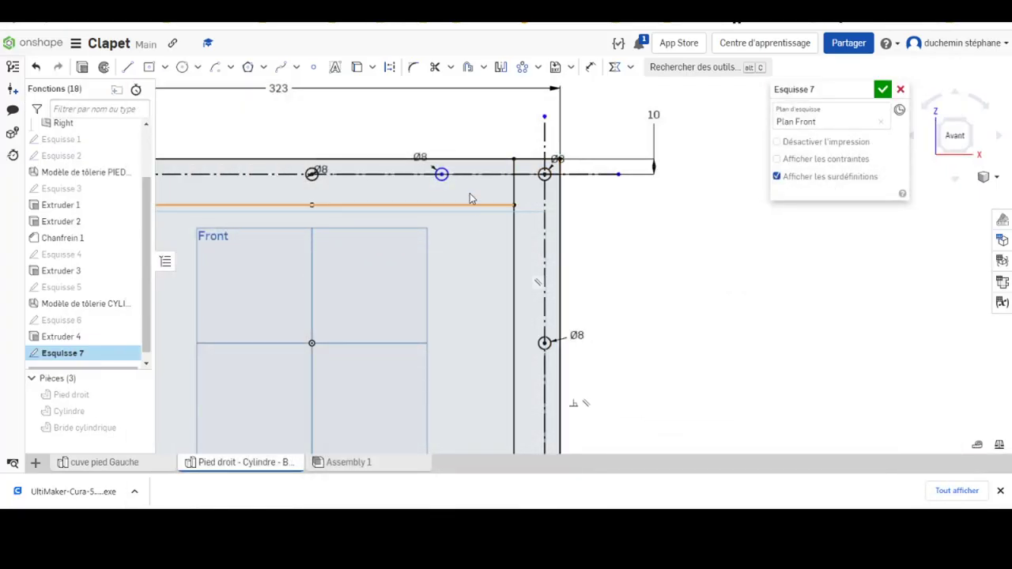
# Step: Dimension the two top Ø8 hole centres 75.5 mm apart in Esquisse 7
pyautogui.click(590, 67)
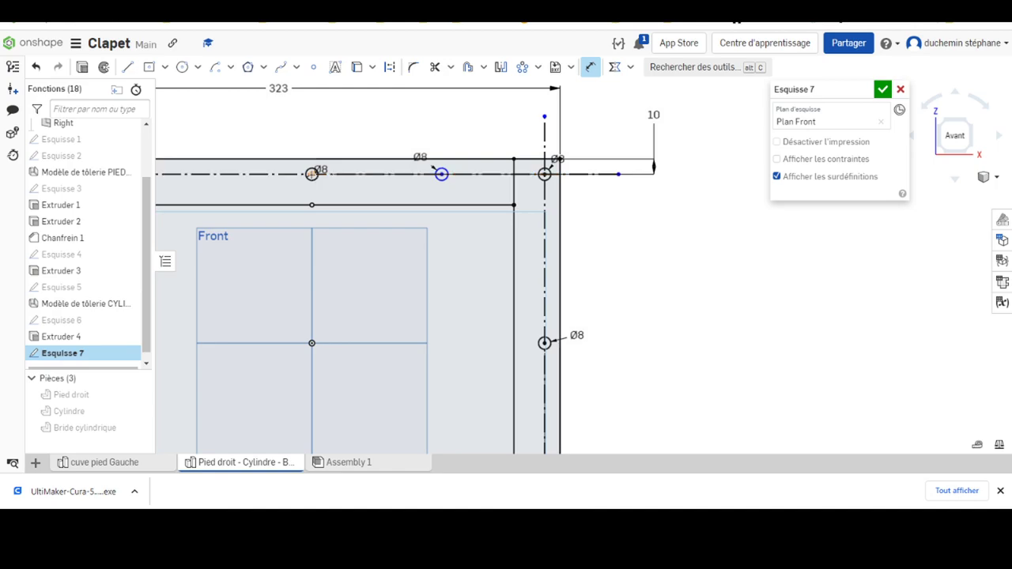
pyautogui.click(442, 174)
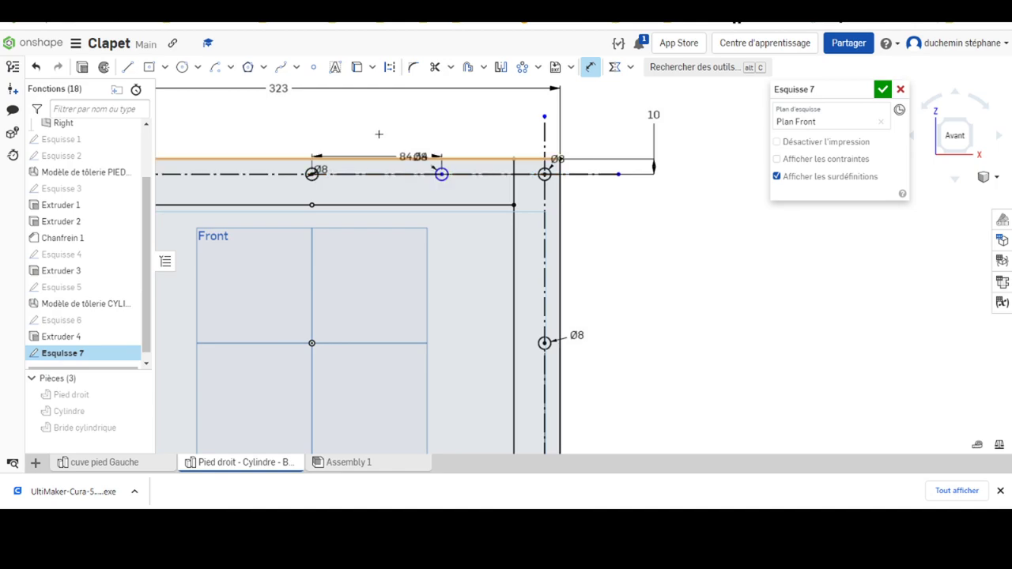
pyautogui.click(381, 113)
pyautogui.write('75.5')
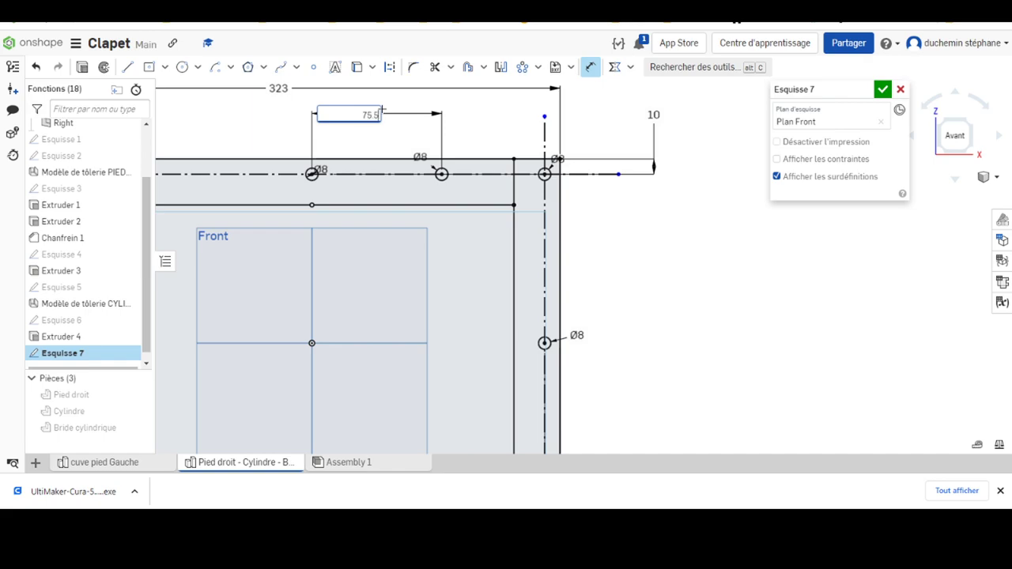
pyautogui.press('Return')
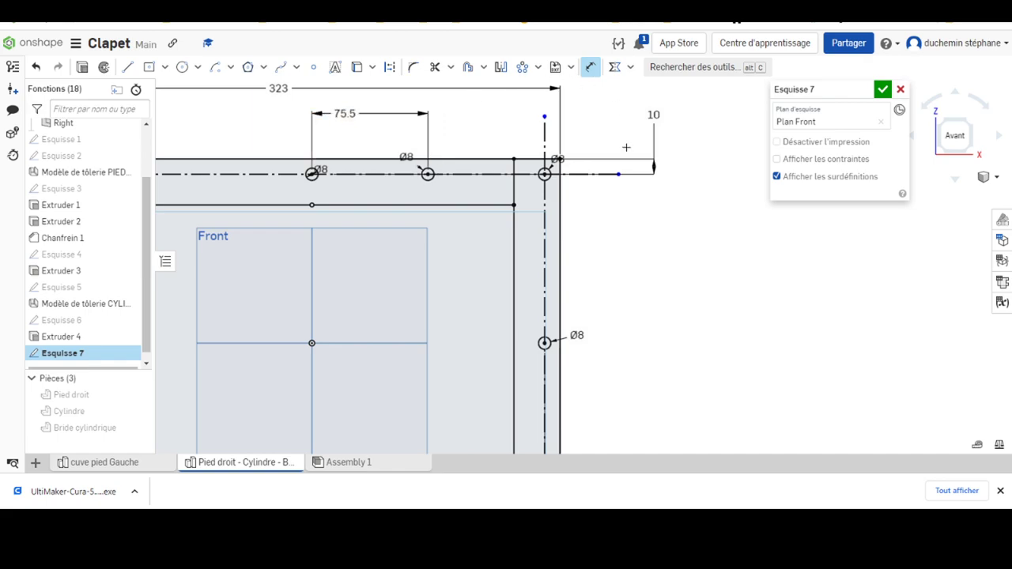
pyautogui.scroll(-2, 626, 147)
pyautogui.scroll(5, 554, 154)
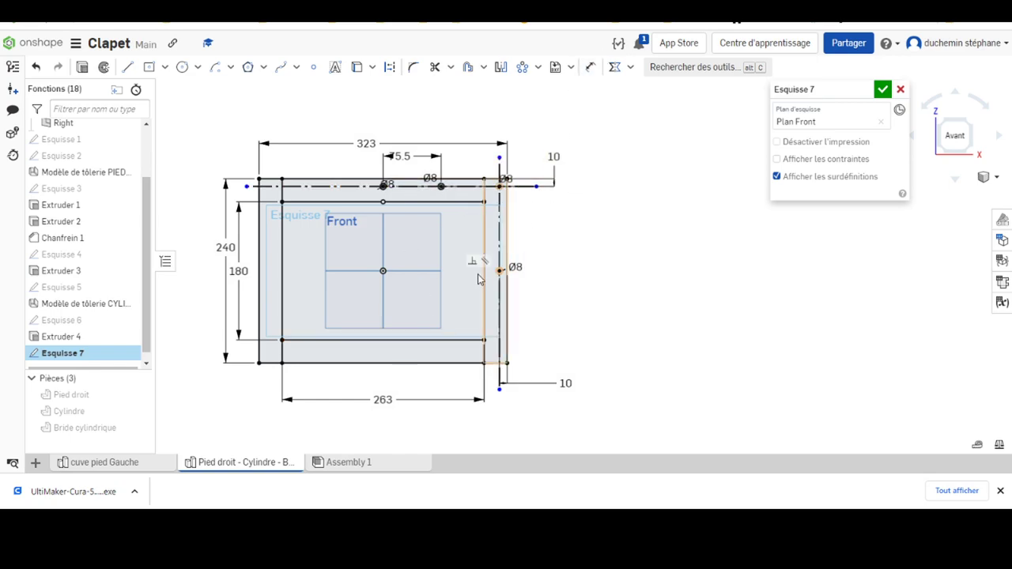
pyautogui.click(495, 237)
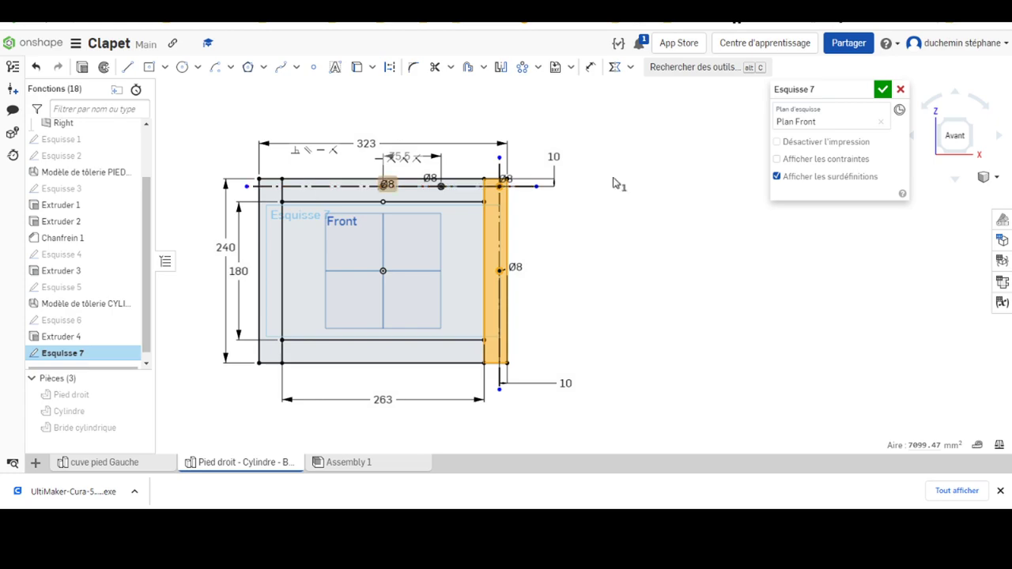
pyautogui.click(749, 194)
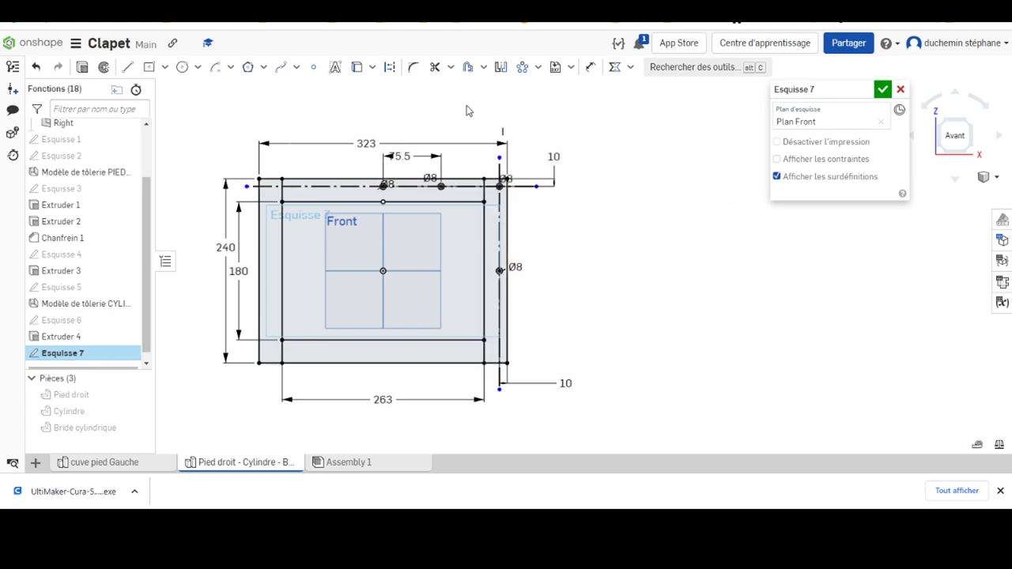
# Step: Mirror the top-edge Ø8 holes across the vertical construction line
pyautogui.click(501, 67)
pyautogui.click(381, 247)
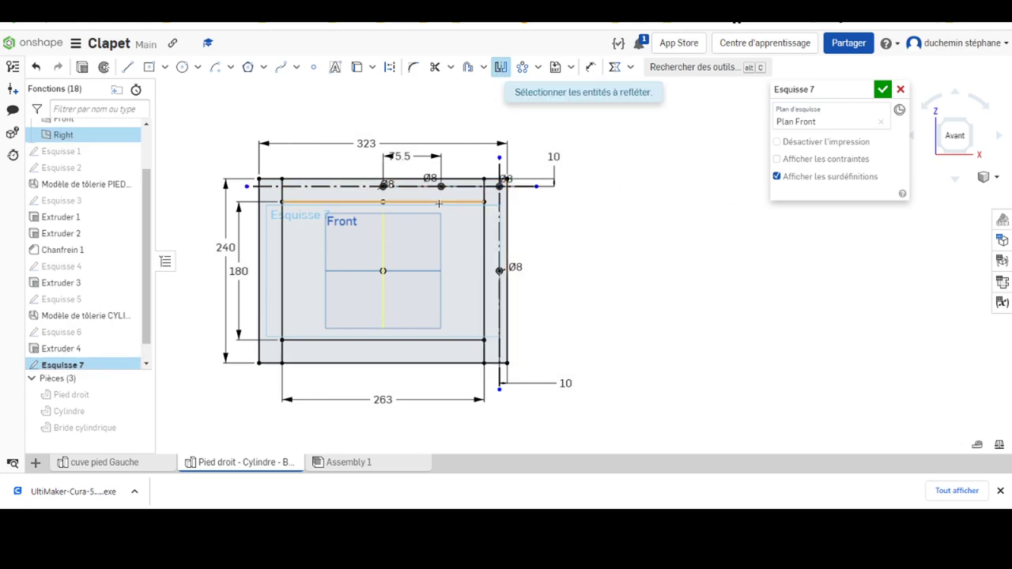
pyautogui.scroll(-2, 439, 189)
pyautogui.scroll(5, 435, 194)
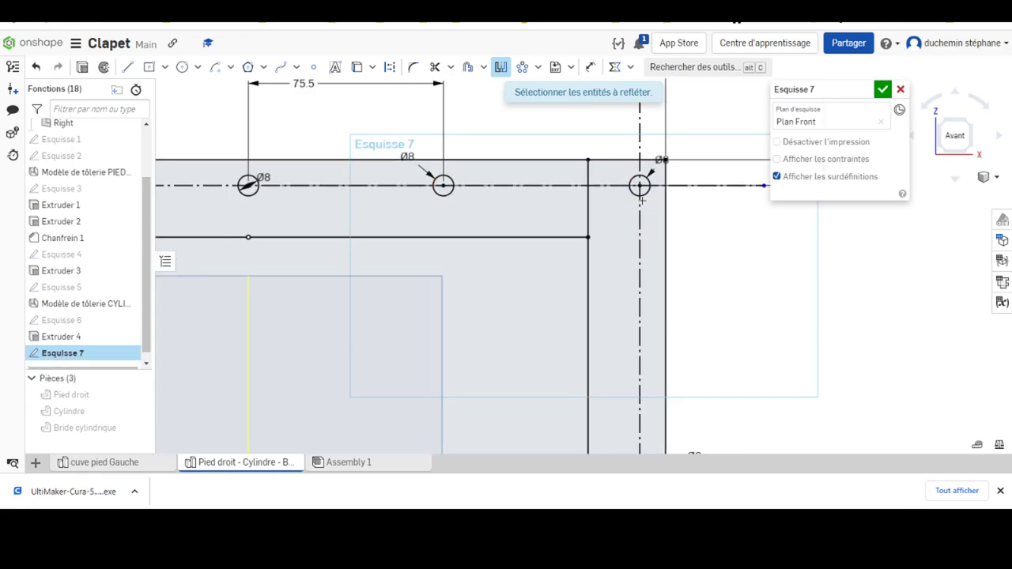
pyautogui.scroll(-3, 421, 246)
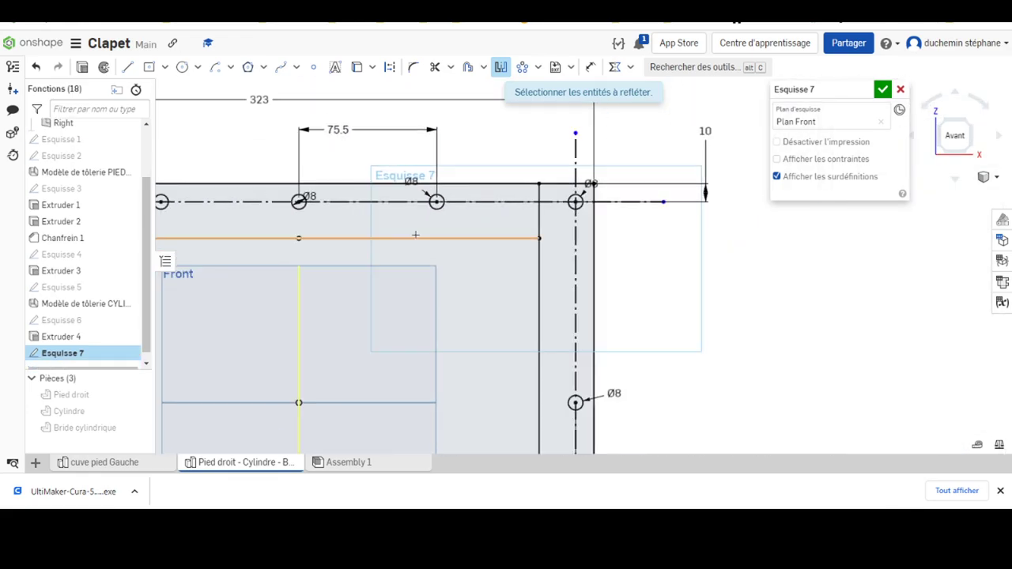
pyautogui.scroll(-2, 413, 233)
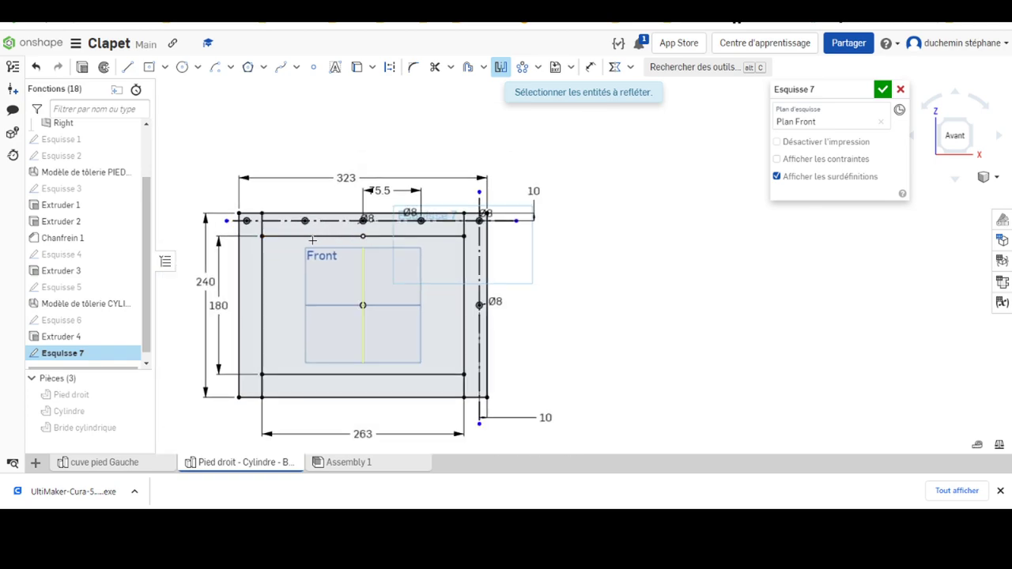
pyautogui.click(503, 74)
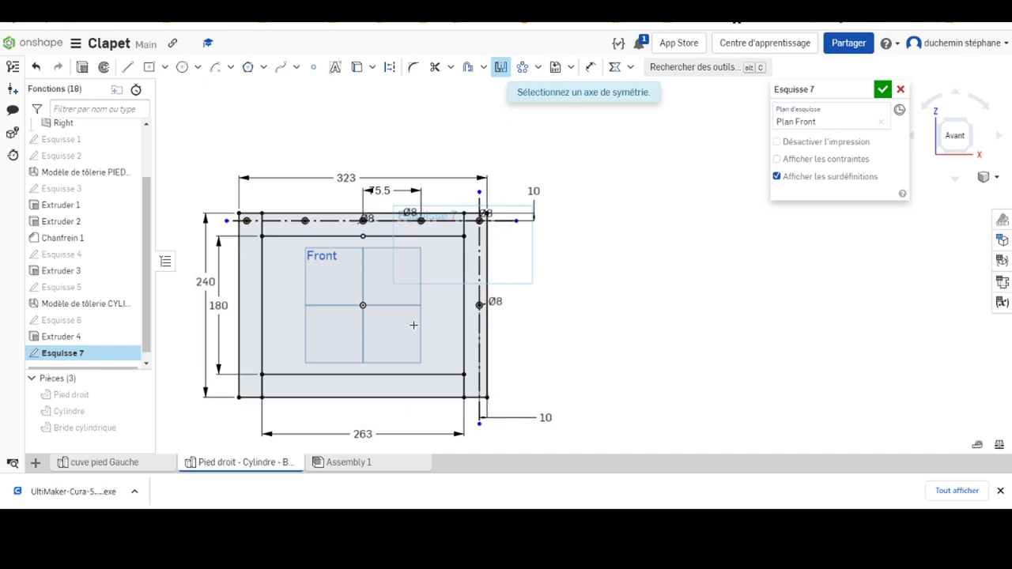
# Step: Reflect the five top-row Ø8 holes across the horizontal construction line onto the bottom edge
pyautogui.click(399, 305)
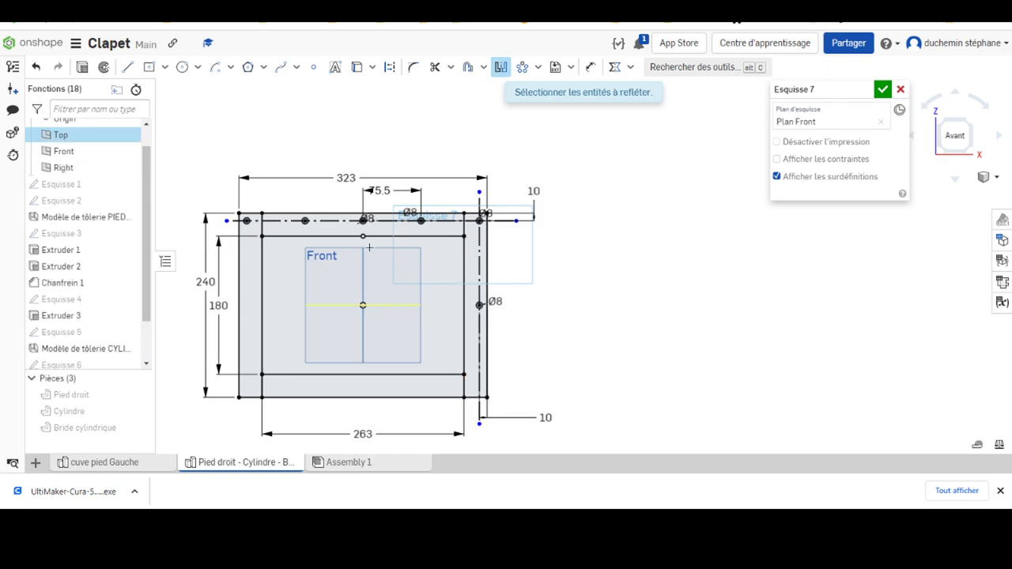
pyautogui.scroll(2, 286, 228)
pyautogui.scroll(2, 286, 228)
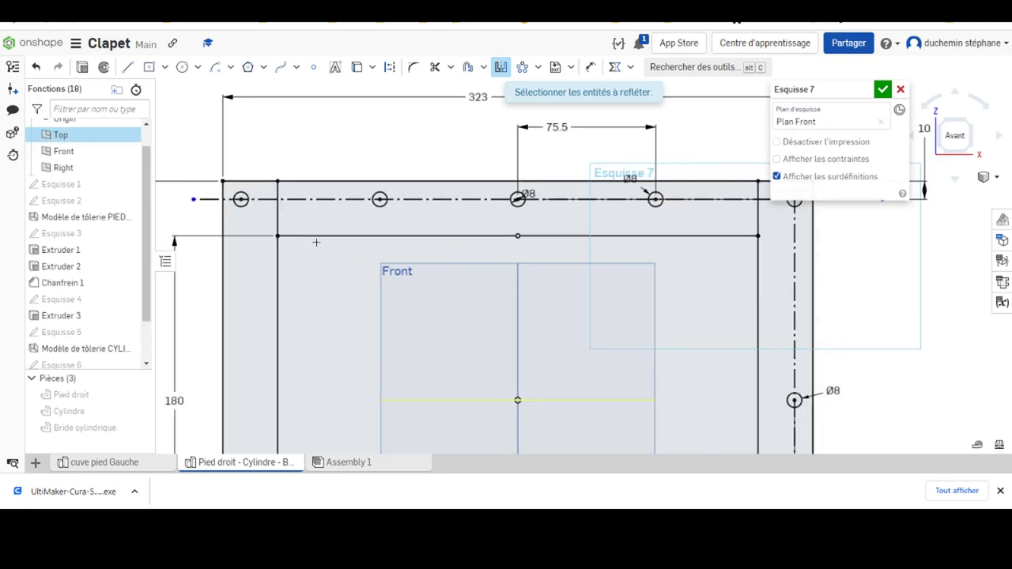
pyautogui.scroll(2, 286, 227)
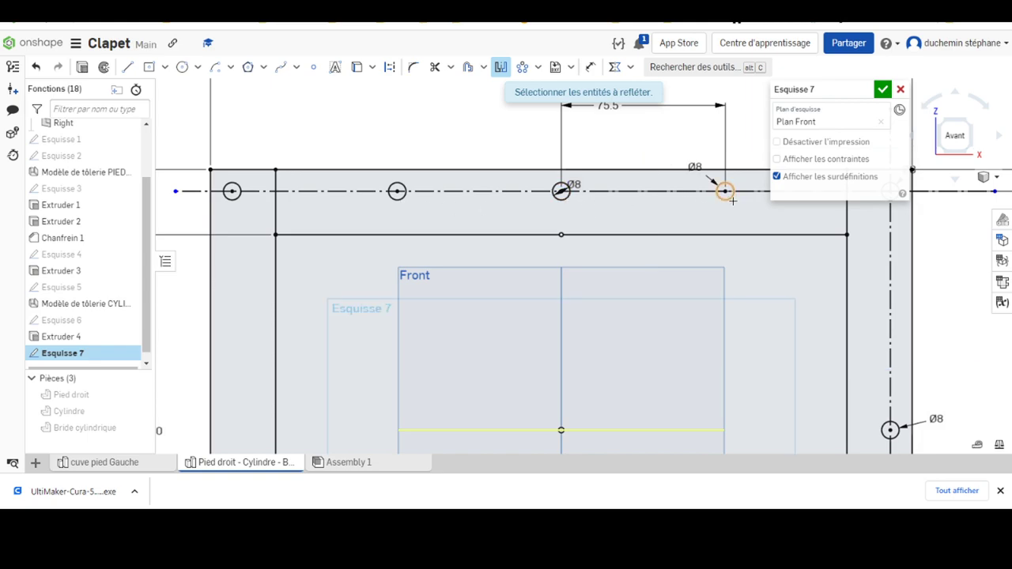
pyautogui.scroll(-2, 728, 198)
pyautogui.scroll(-2, 842, 249)
pyautogui.scroll(2, 842, 249)
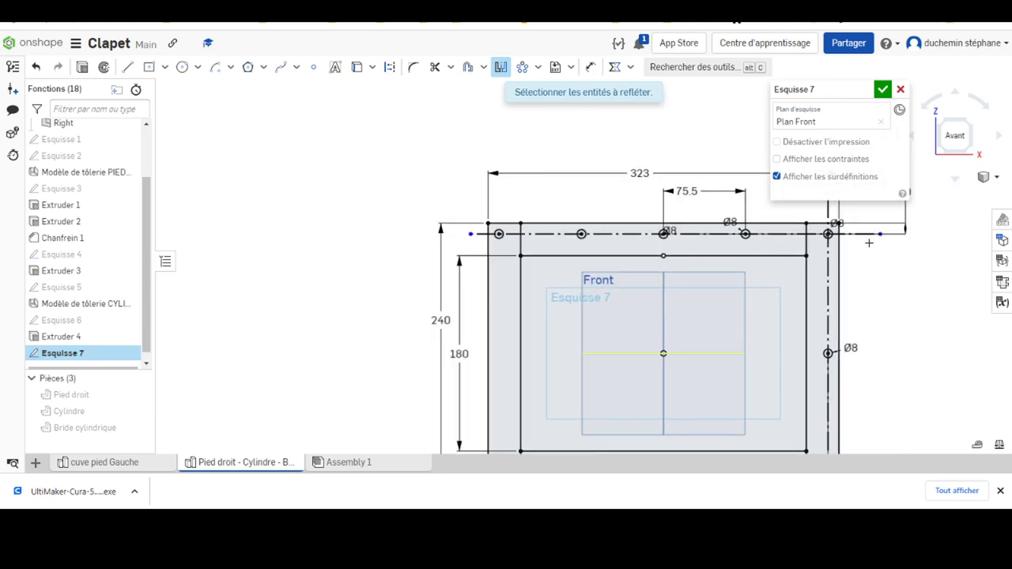
pyautogui.scroll(1, 813, 260)
pyautogui.scroll(3, 813, 260)
pyautogui.scroll(-5, 693, 276)
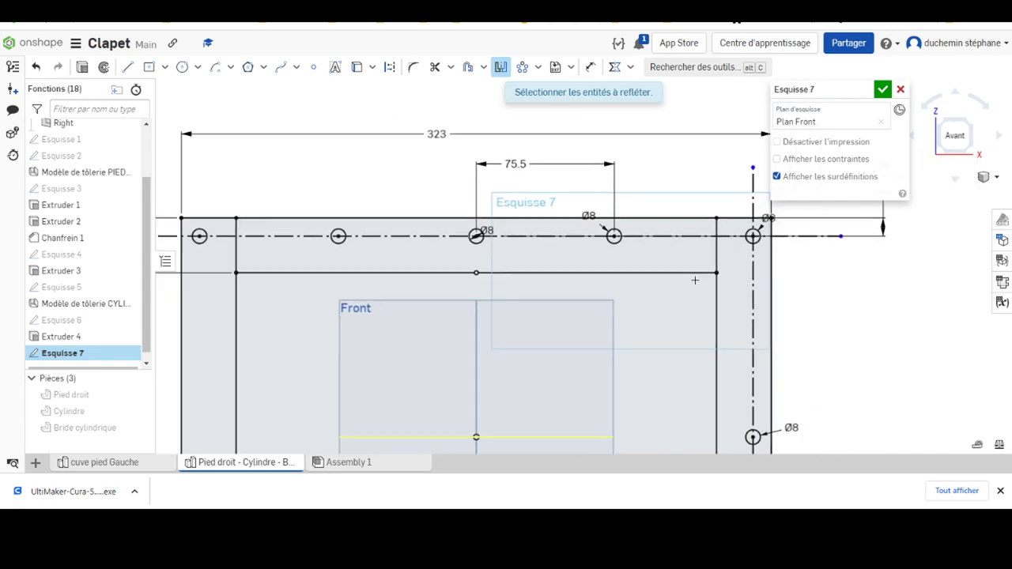
pyautogui.scroll(-6, 677, 275)
pyautogui.scroll(3, 671, 342)
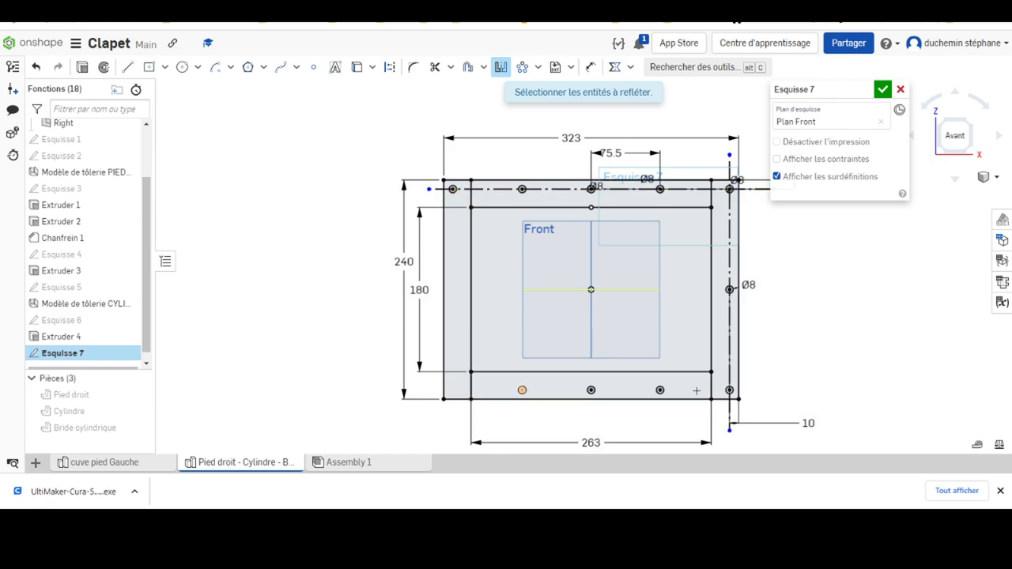
# Step: Accept the frame sketch and orbit the model to an oblique view
pyautogui.click(882, 91)
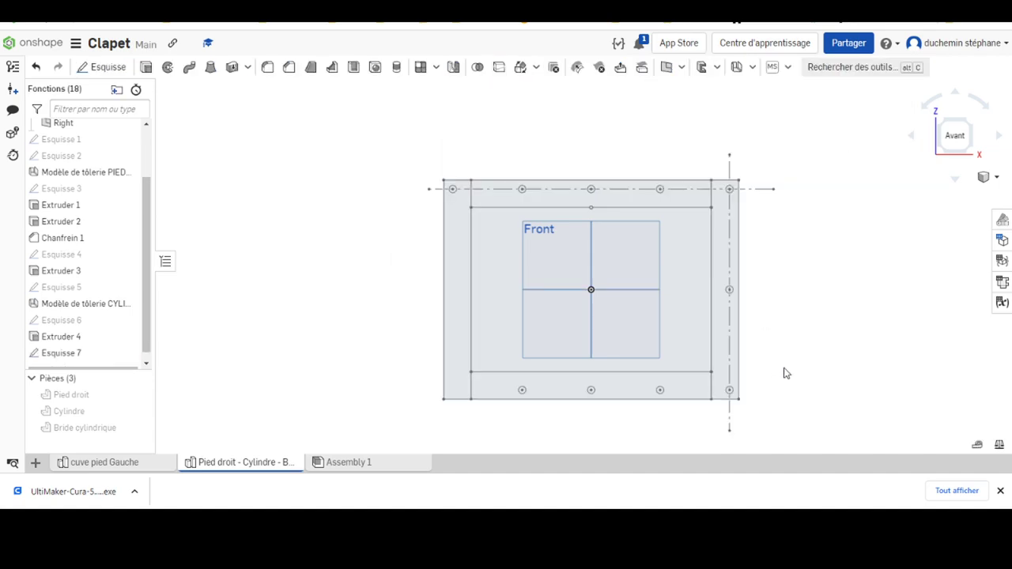
pyautogui.moveTo(786, 374); pyautogui.dragTo(772, 324, button='right')
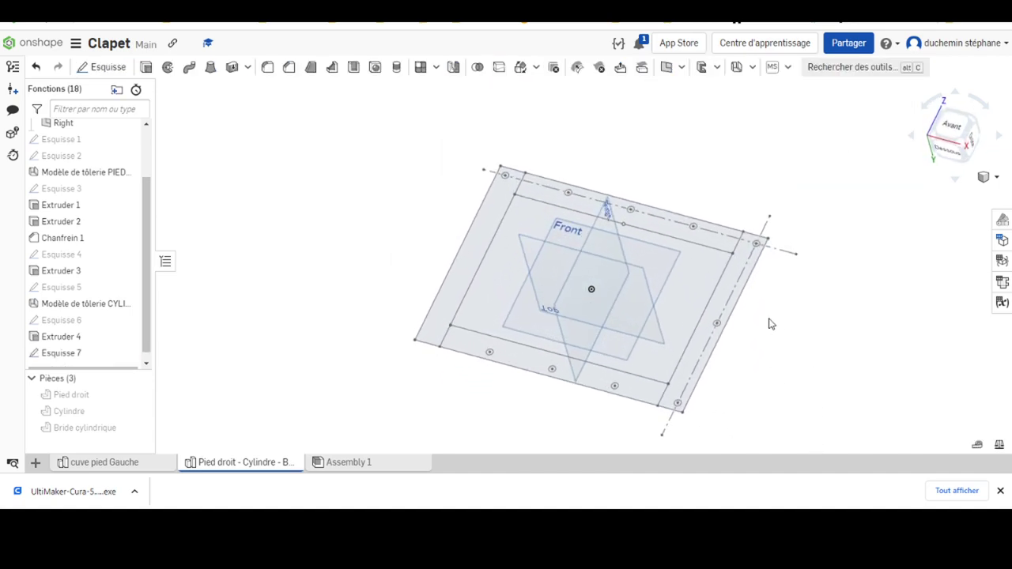
pyautogui.moveTo(772, 324); pyautogui.dragTo(700, 300, button='middle')
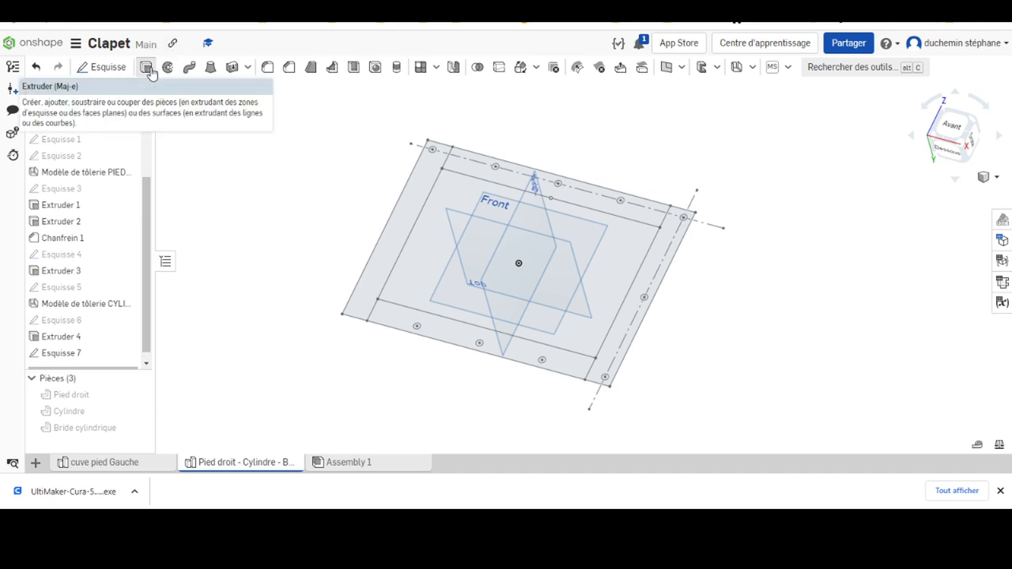
# Step: Extrude the right-hand strip of Esquisse 7 by 5 mm into Part 4
pyautogui.click(148, 68)
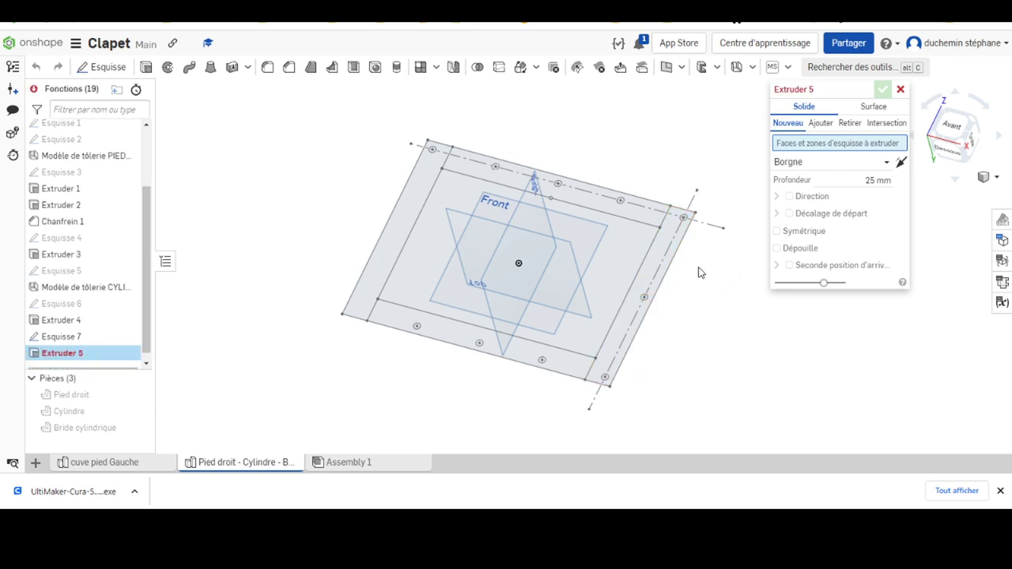
pyautogui.click(649, 273)
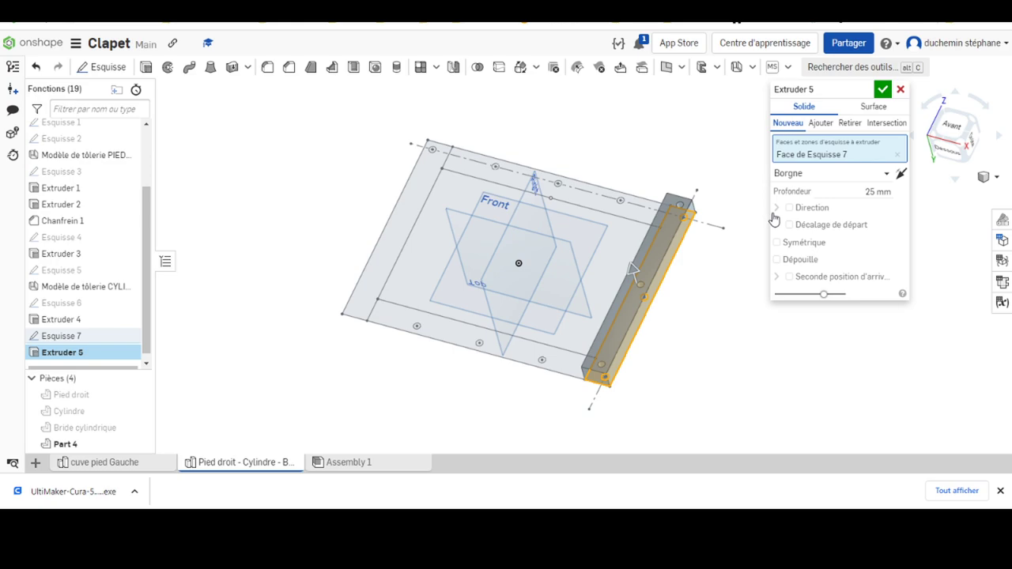
pyautogui.click(872, 192)
pyautogui.write('5')
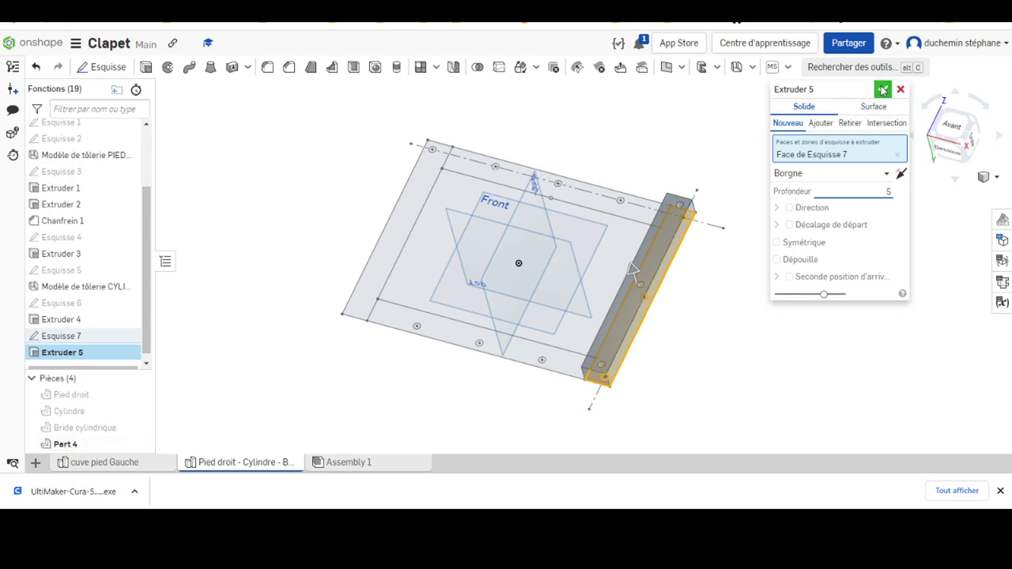
pyautogui.press('Return')
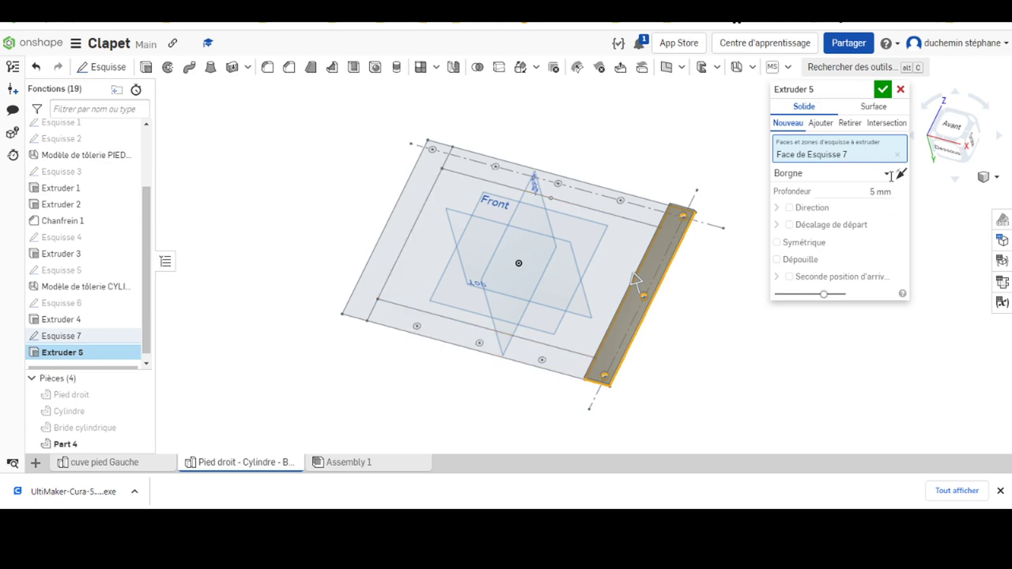
pyautogui.click(883, 90)
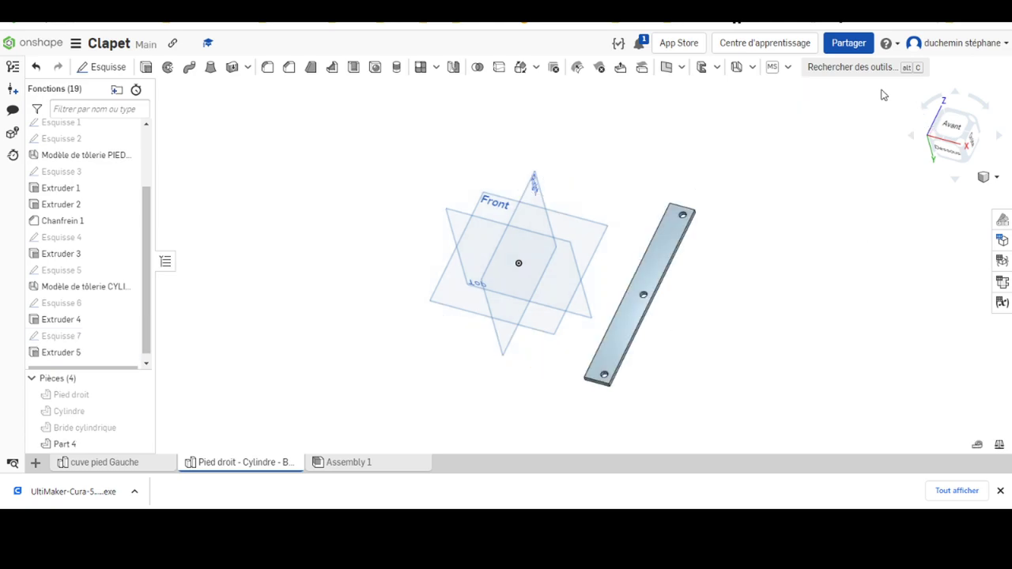
# Step: Show Esquisse 7 again and extrude its top strip 5 mm as a new part, Part 5
pyautogui.click(129, 338)
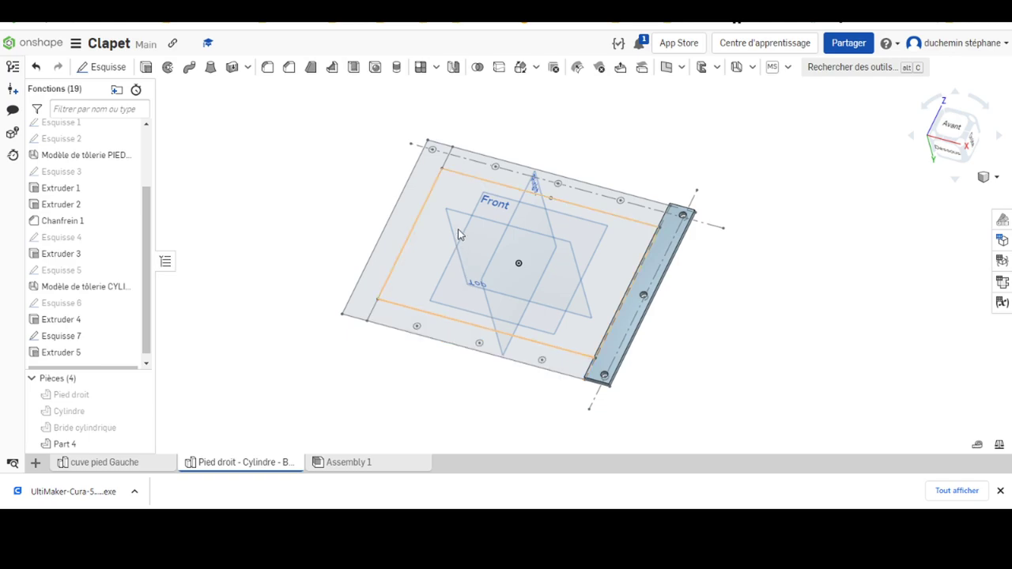
pyautogui.click(480, 174)
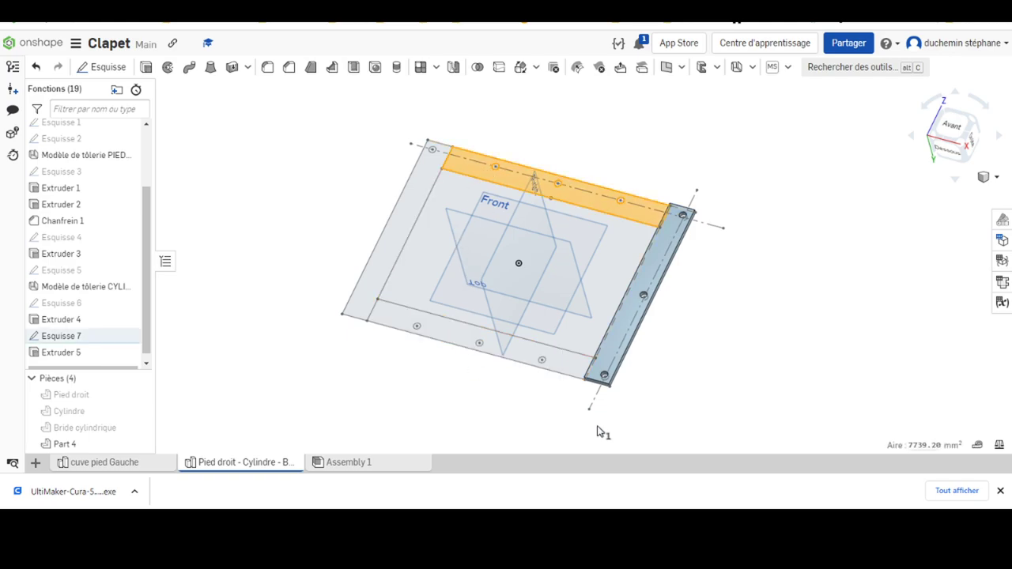
pyautogui.click(147, 68)
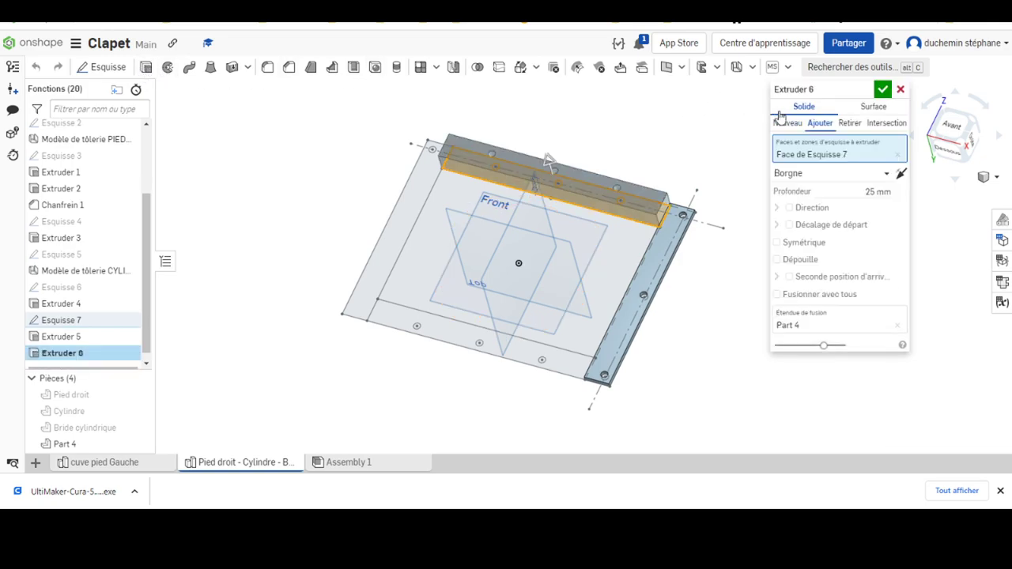
pyautogui.click(791, 127)
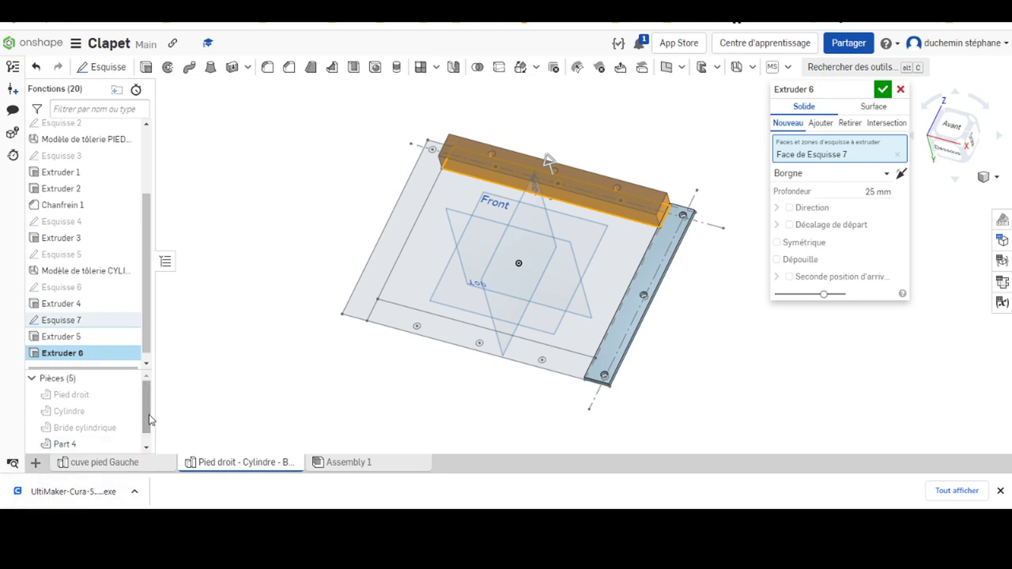
pyautogui.scroll(-1, 87, 427)
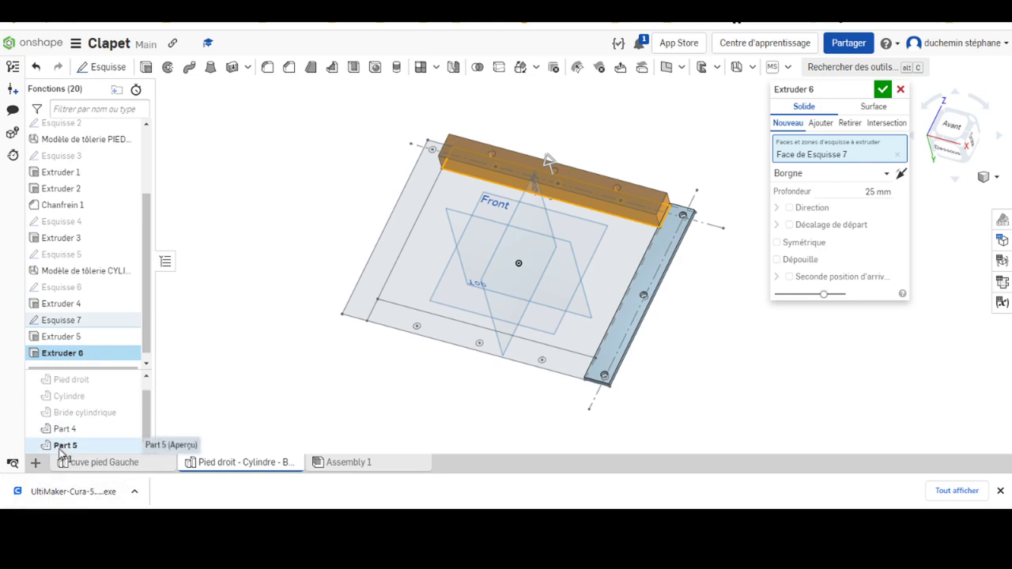
pyautogui.click(883, 191)
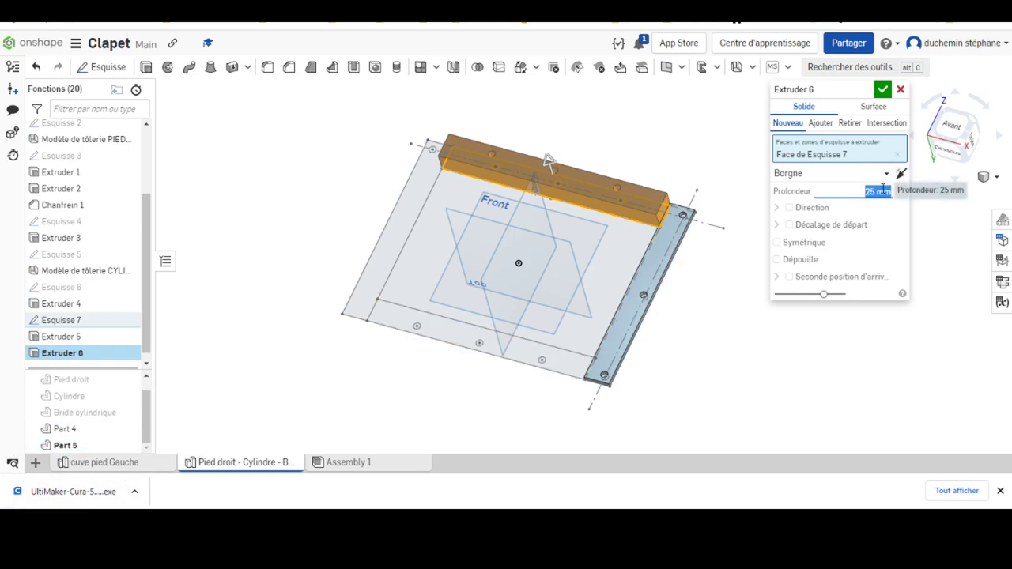
pyautogui.write('5')
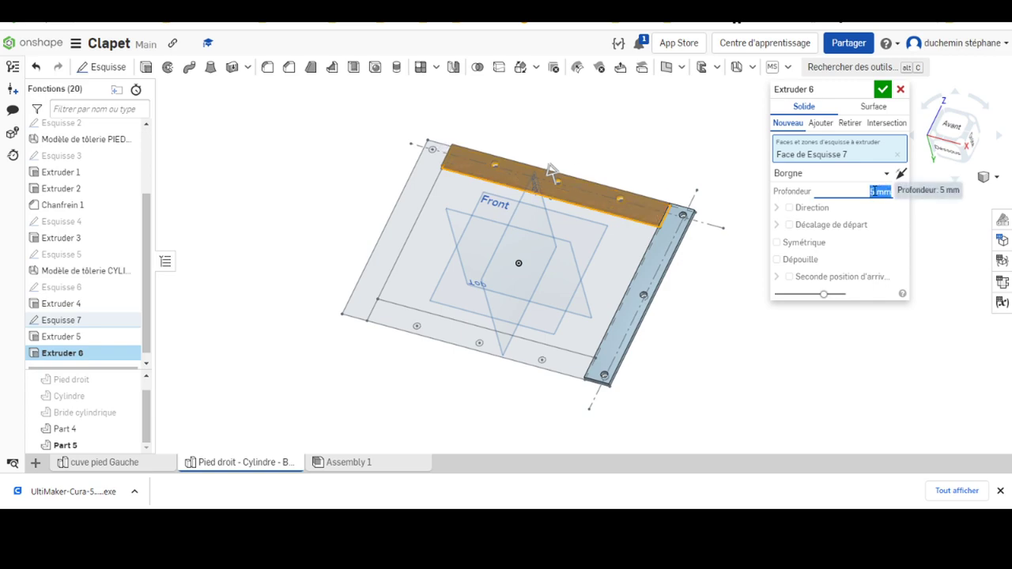
pyautogui.click(882, 90)
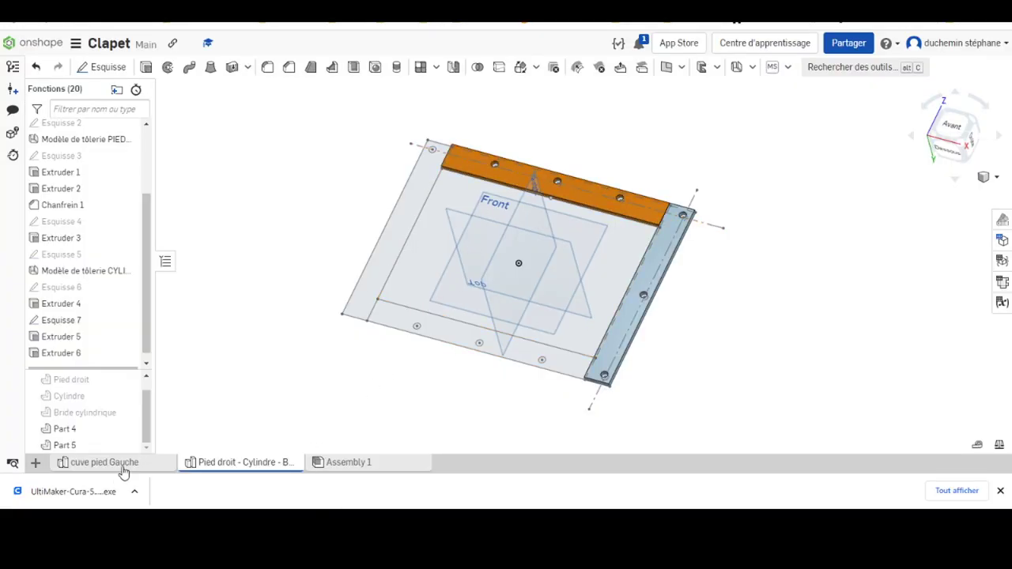
# Step: Rename Part 5 to 'Longeron cadre'
pyautogui.click(65, 445)
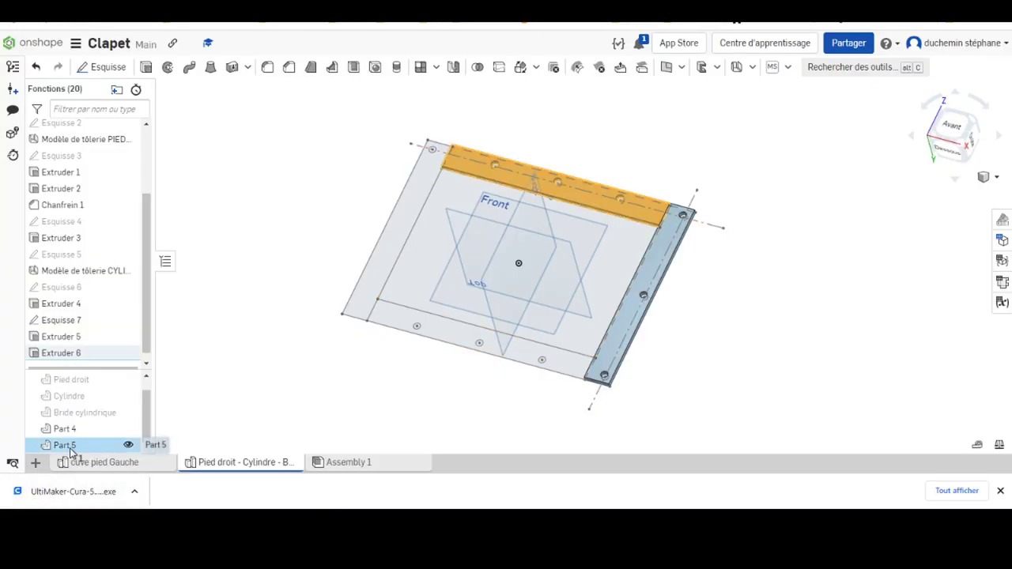
pyautogui.rightClick(71, 449)
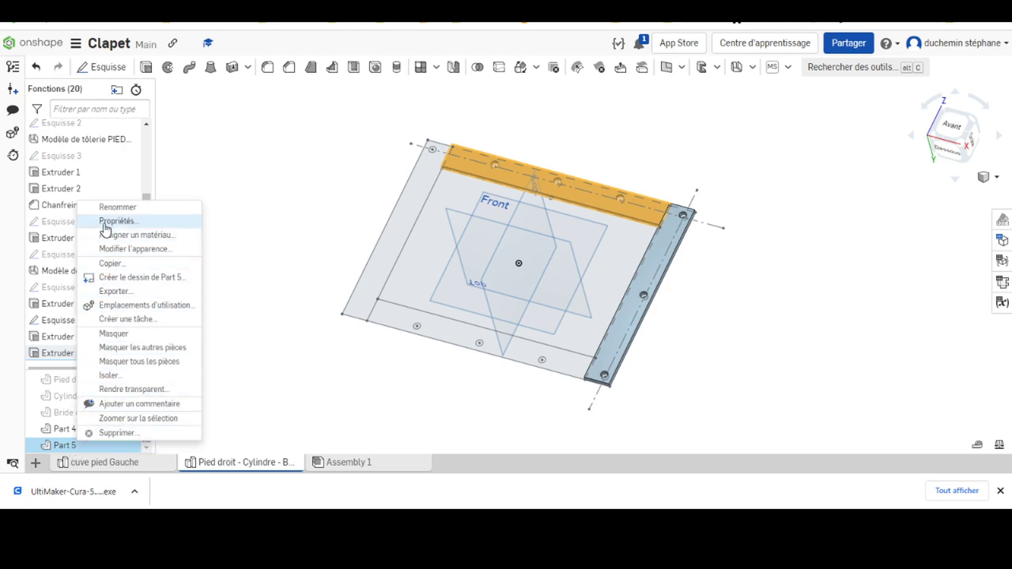
pyautogui.click(111, 208)
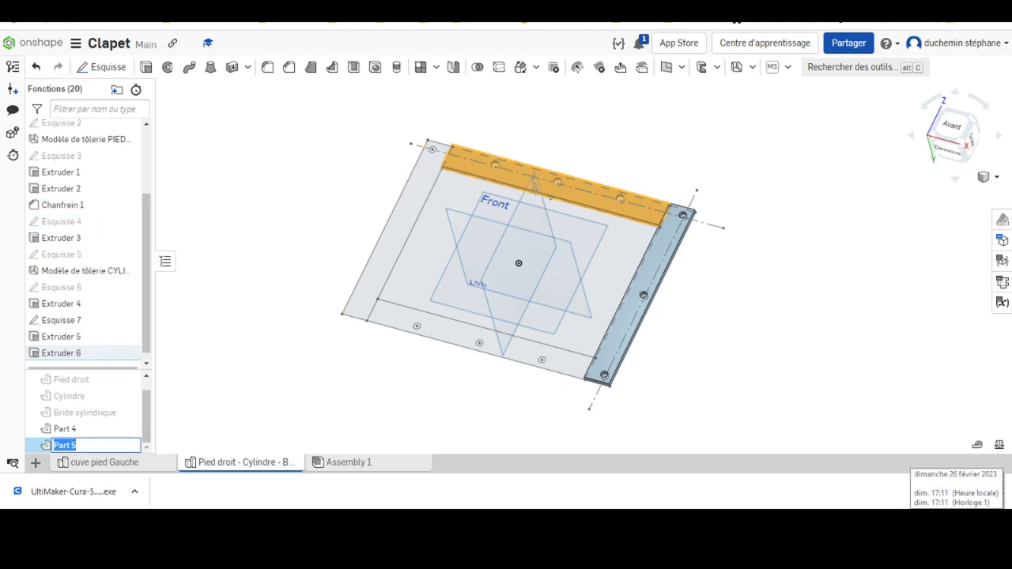
pyautogui.write('Longeron cadre')
pyautogui.keyDown('ctrl'); pyautogui.click(71, 429); pyautogui.keyUp('ctrl')
# Step: Rename Part 4 to 'Traverse cadre'
pyautogui.rightClick(71, 429)
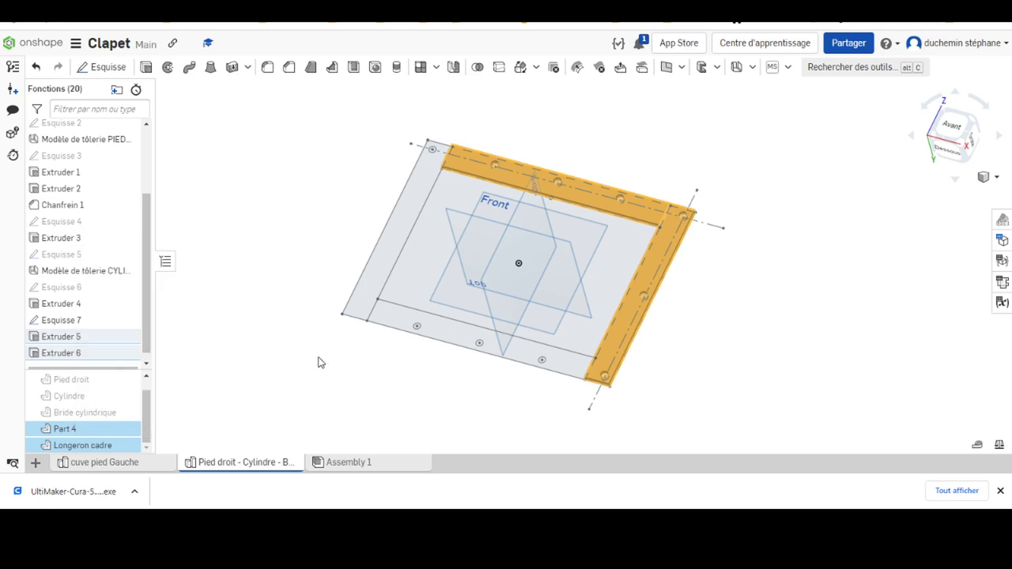
pyautogui.click(320, 362)
pyautogui.rightClick(92, 430)
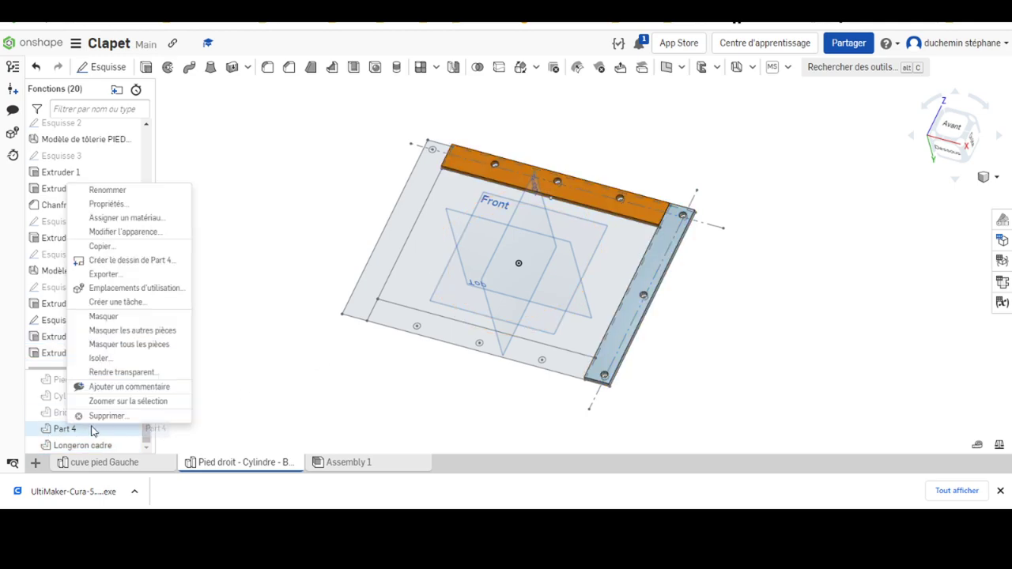
pyautogui.click(107, 191)
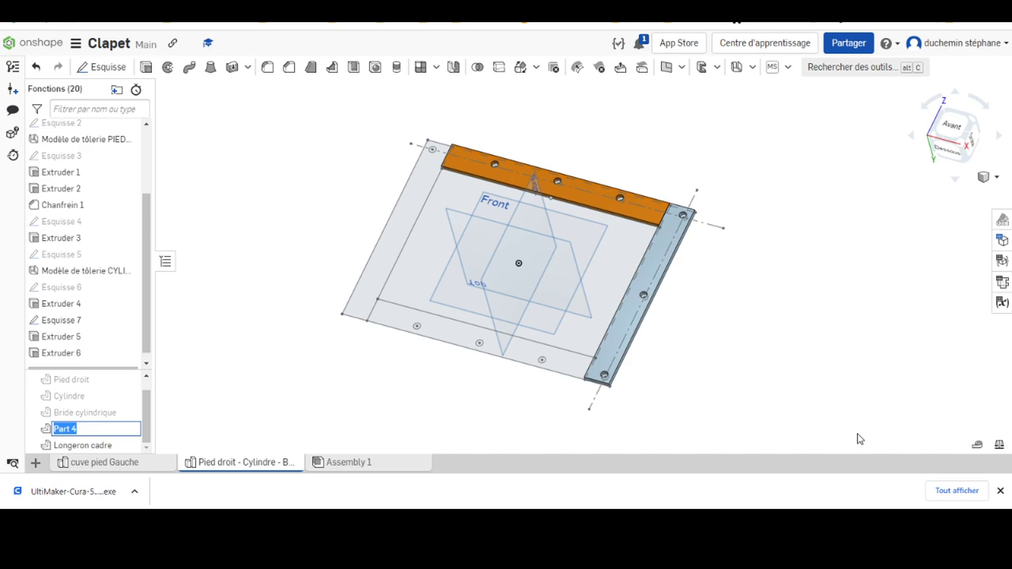
pyautogui.write('Traverse')
pyautogui.press('Return')
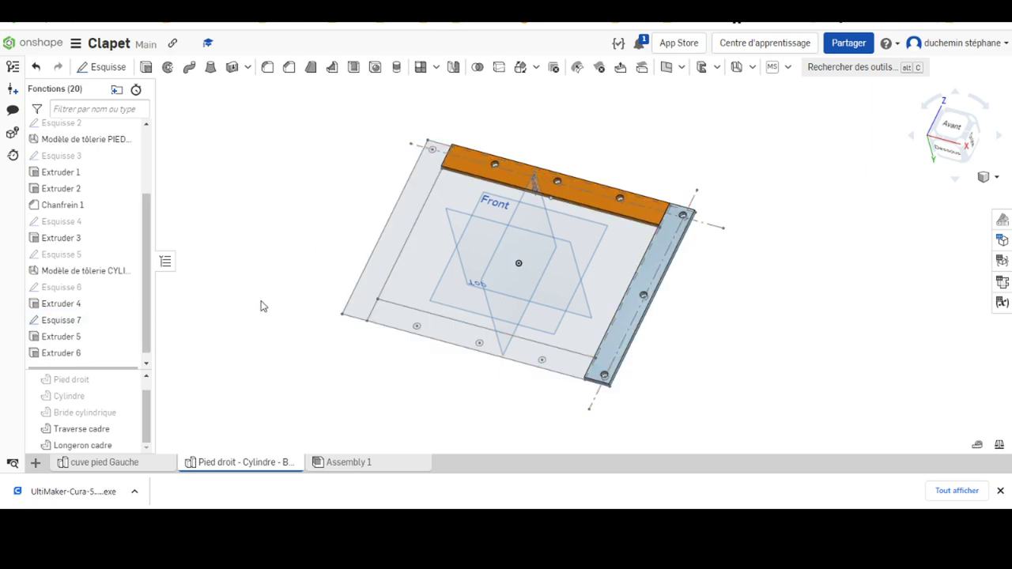
# Step: Switch to the cuve pied Gauche part studio with its Cuve and Pied gauche parts
pyautogui.scroll(-3, 625, 348)
pyautogui.moveTo(690, 404)
pyautogui.mouseDown(button='middle')
pyautogui.moveTo(627, 303)
pyautogui.moveTo(544, 323)
pyautogui.mouseUp(button='middle')
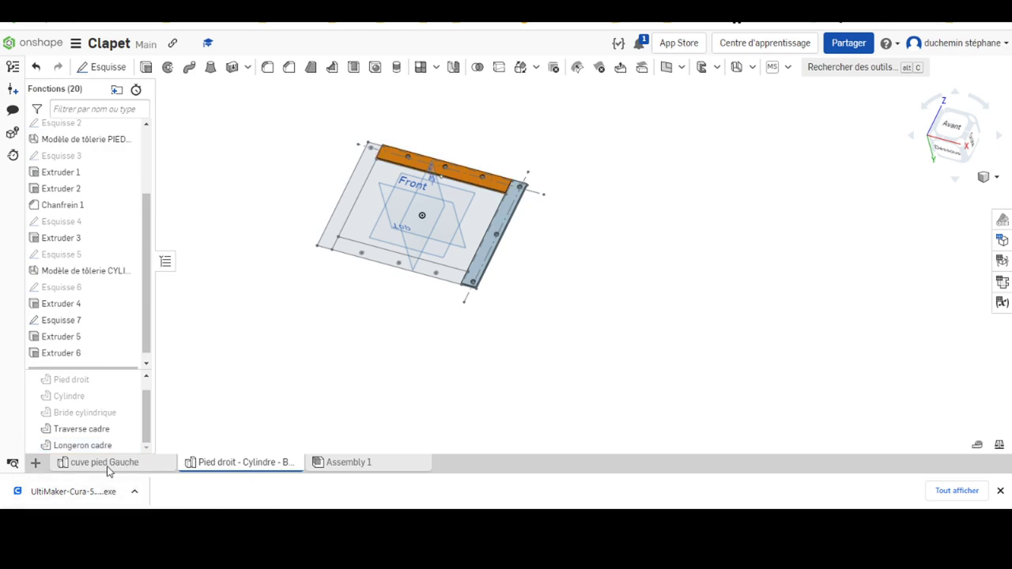
pyautogui.click(109, 463)
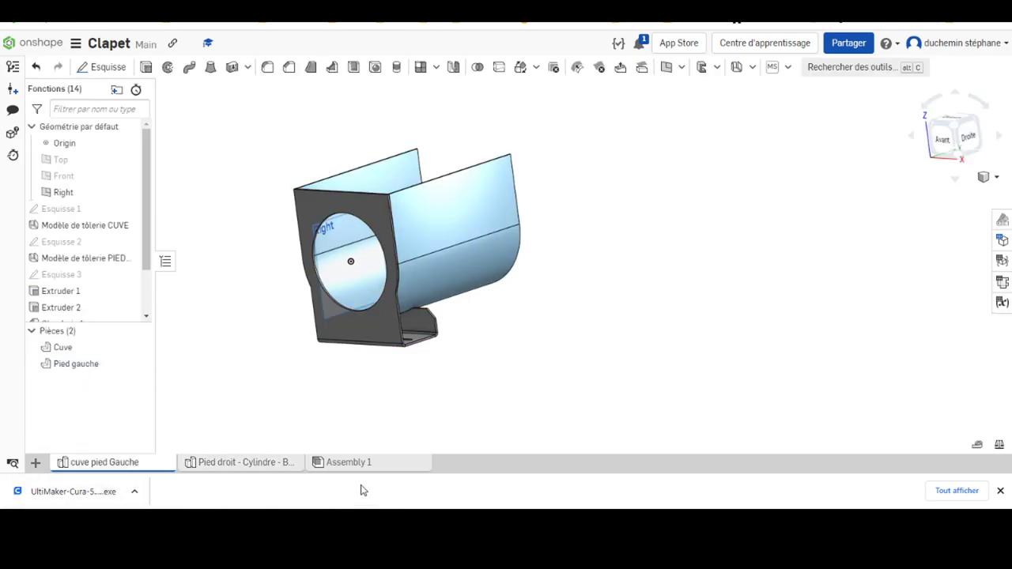